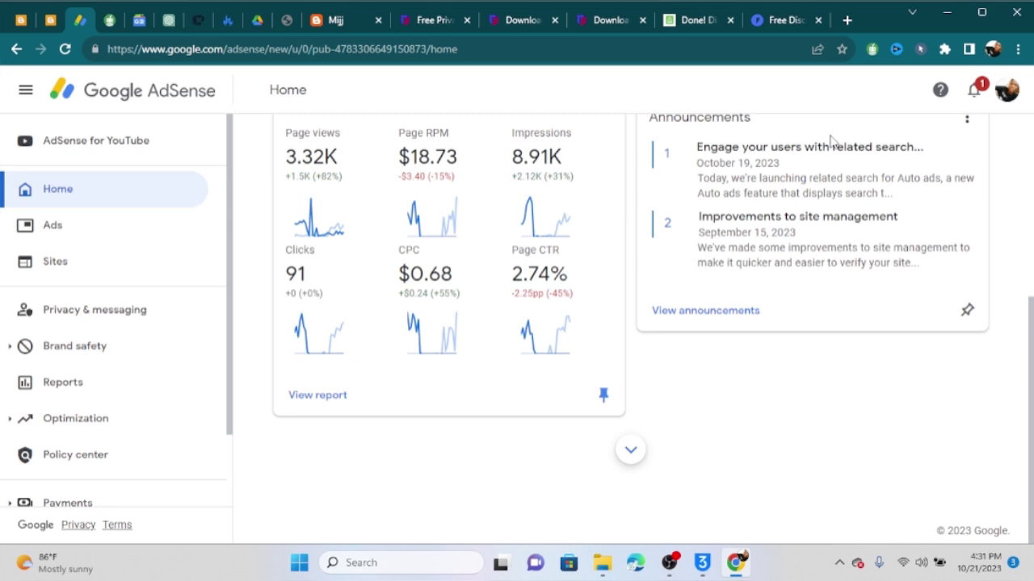
Switch to the Blogger pages list and view the published Disclaimer page from start to end
click(48, 22)
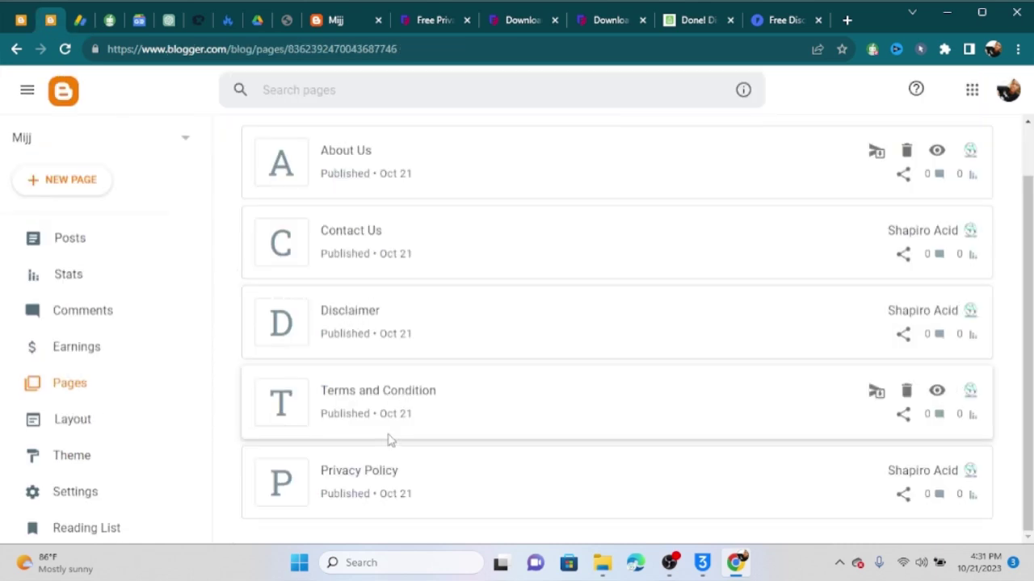
scroll(387, 440, up, 2)
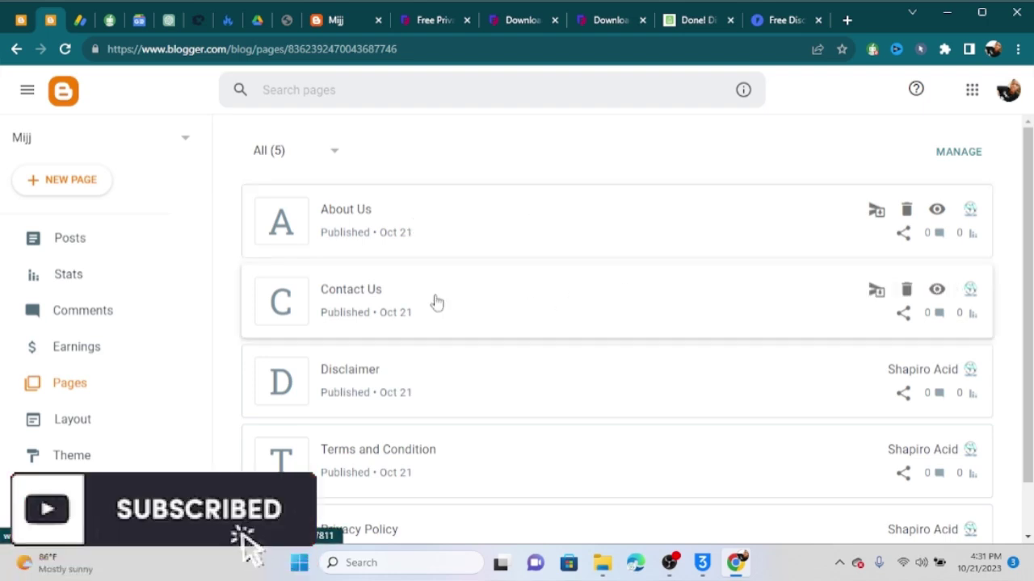
scroll(542, 365, down, 2)
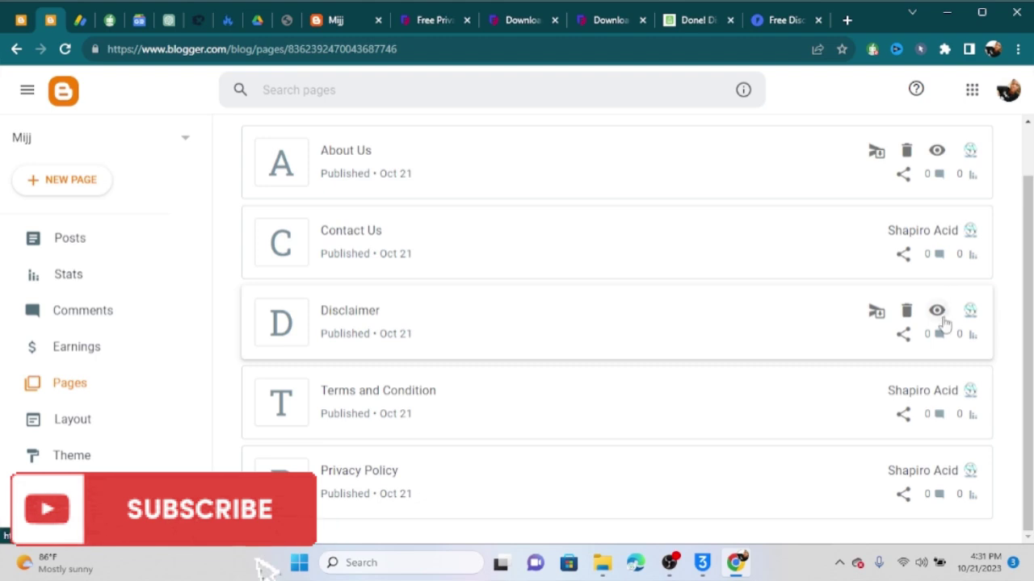
click(942, 316)
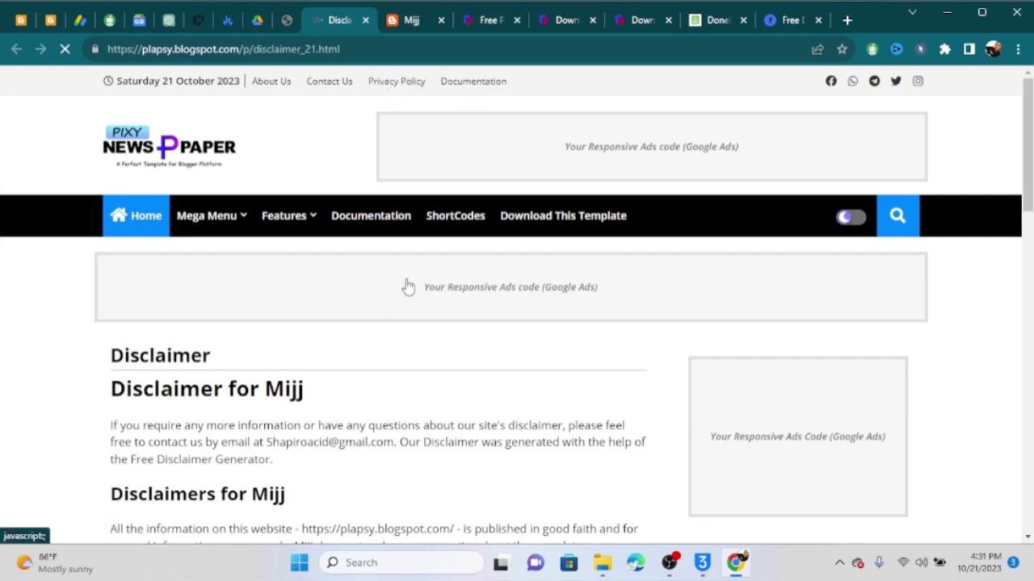
scroll(455, 269, down, 8)
scroll(457, 267, down, 2)
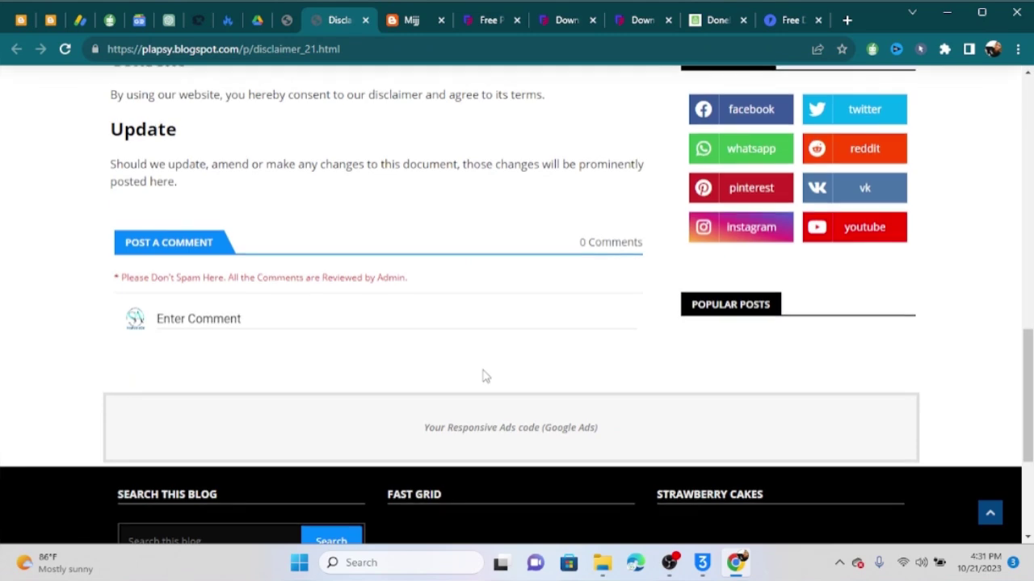
scroll(483, 378, up, 10)
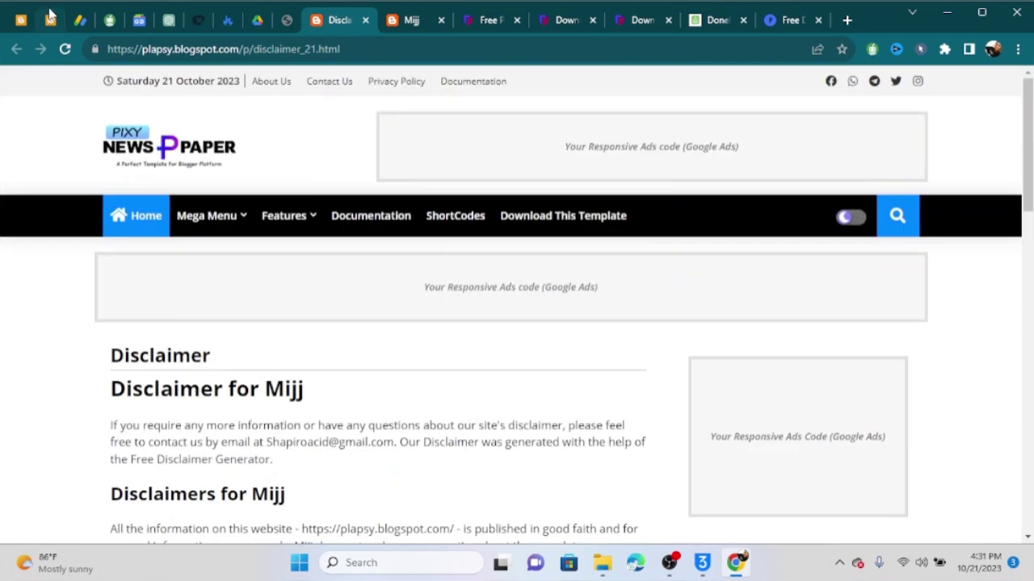
Return to the Blogger dashboard and open the Mijj blog's settings
click(50, 16)
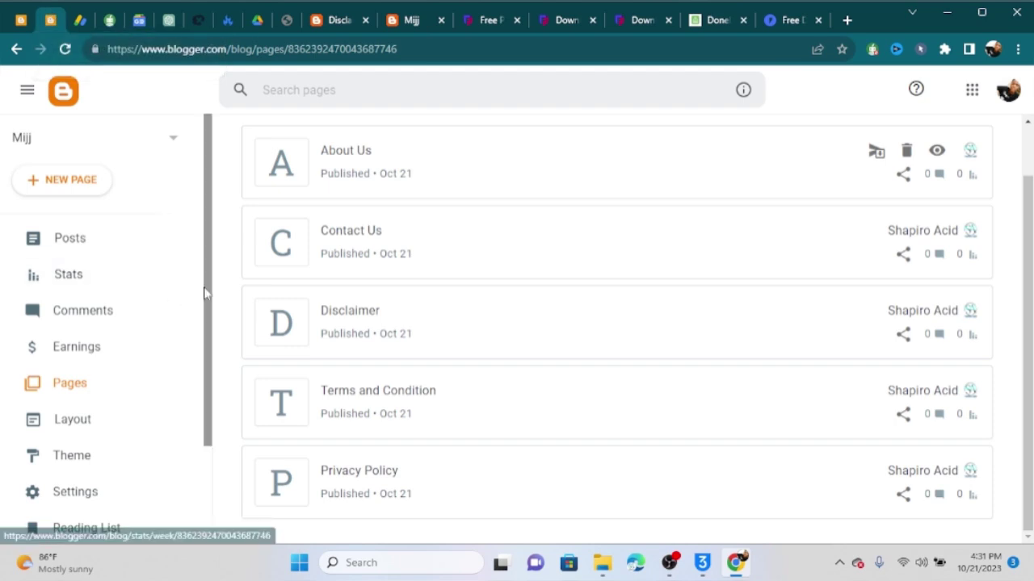
scroll(208, 295, down, 2)
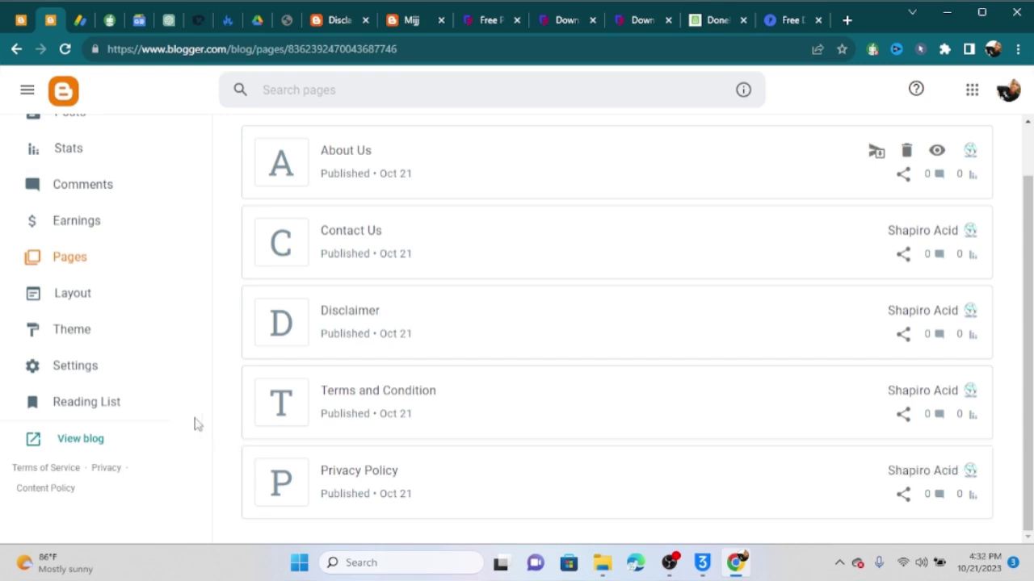
scroll(255, 242, up, 1)
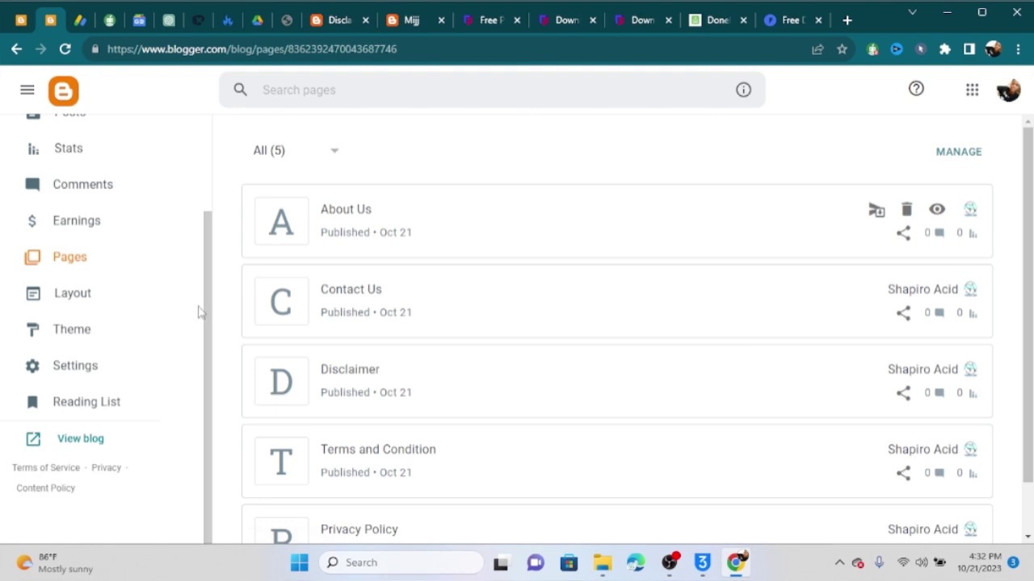
click(75, 370)
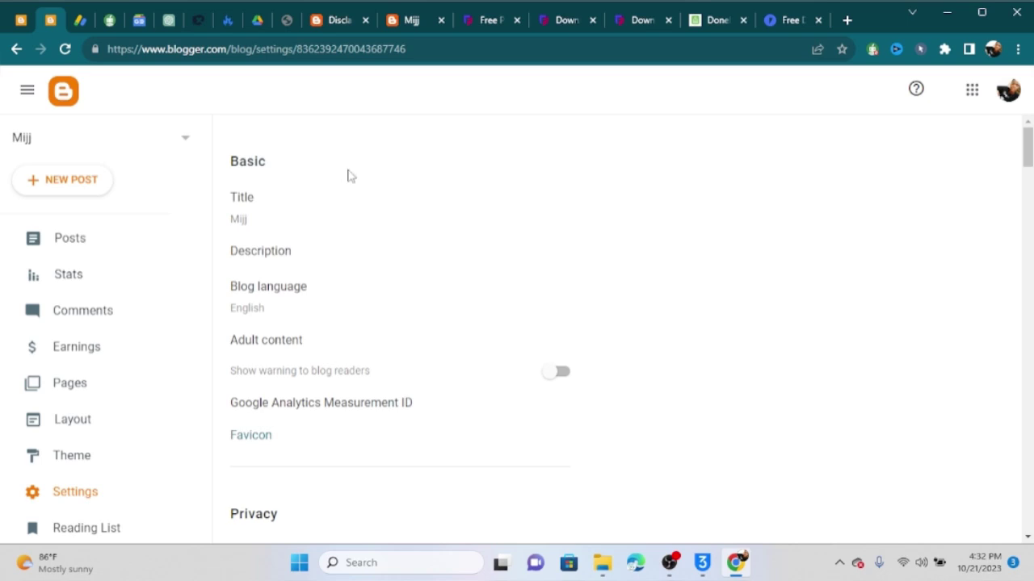
click(259, 264)
click(406, 286)
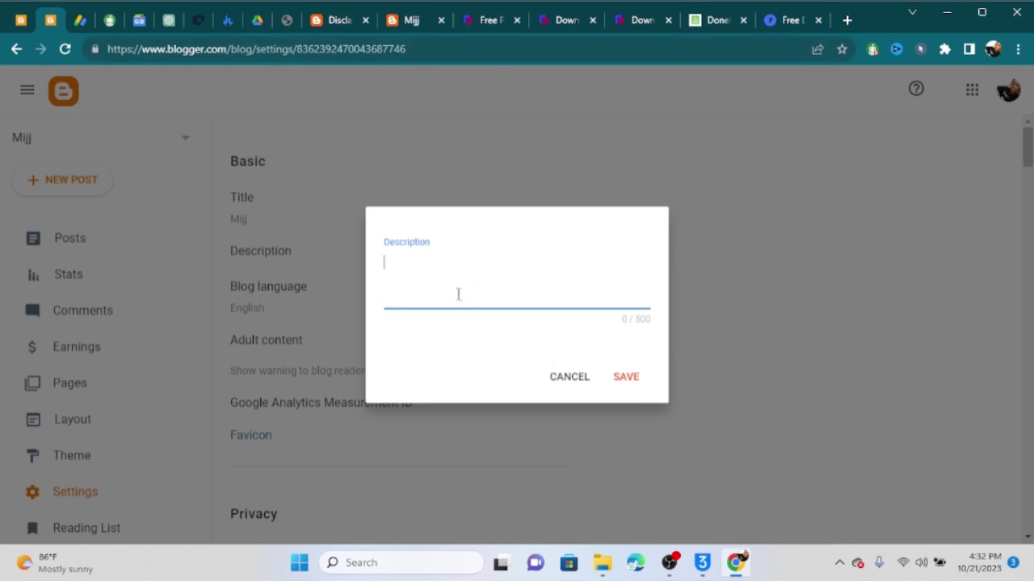
text(m)
key(BackSpace)
key(BackSpace)
text(s )
text(a gu)
key(BackSpace)
key(BackSpace)
key(BackSpace)
key(BackSpace)
text(r guys)
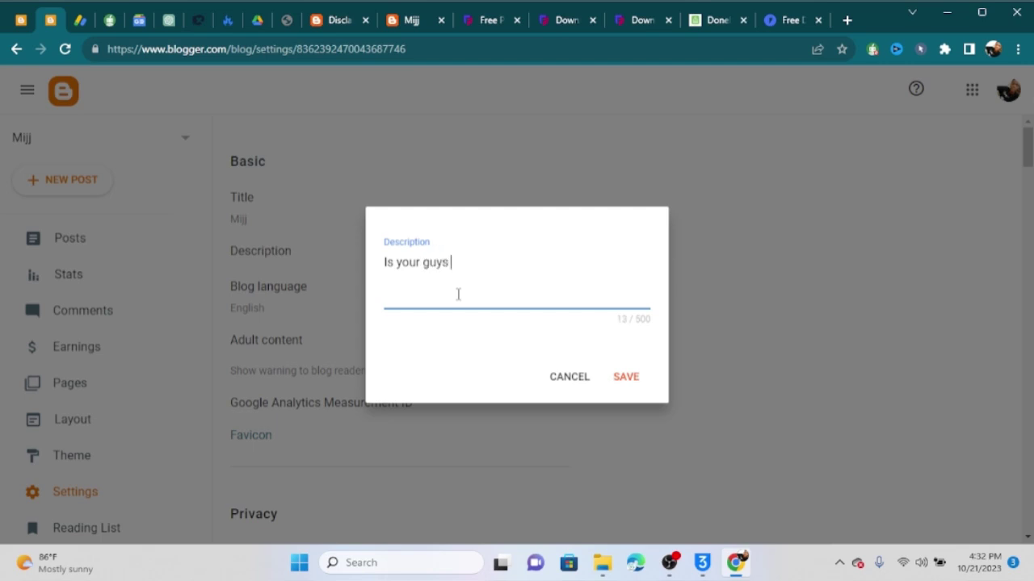
click(565, 380)
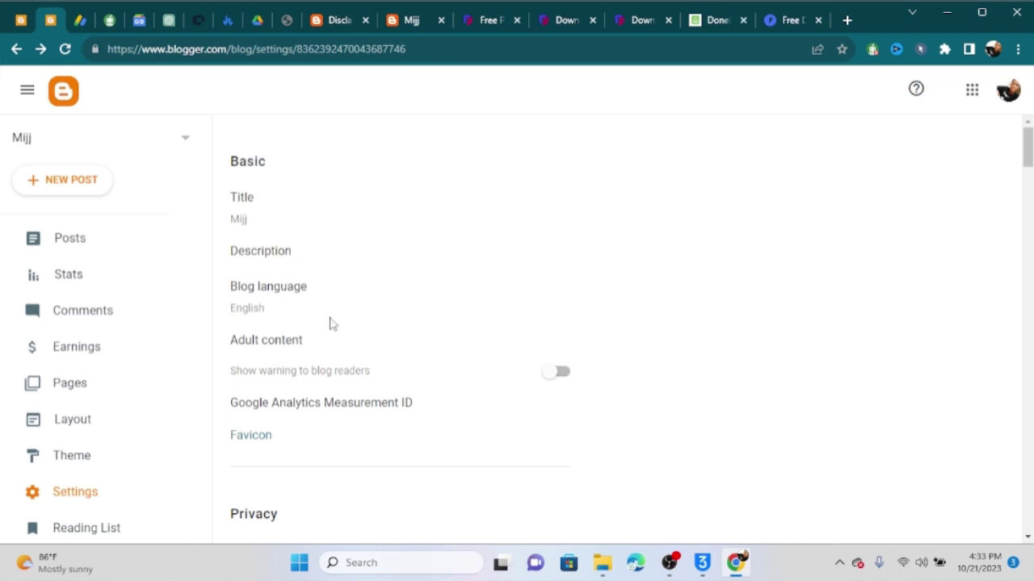
Enable the search description in the blog's Meta tags settings
scroll(374, 353, down, 3)
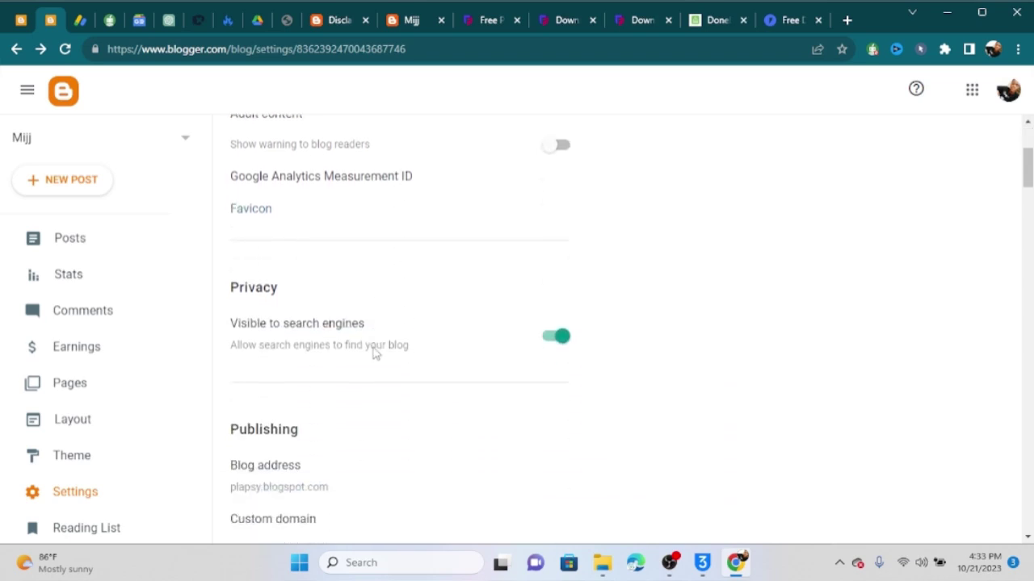
scroll(374, 348, down, 6)
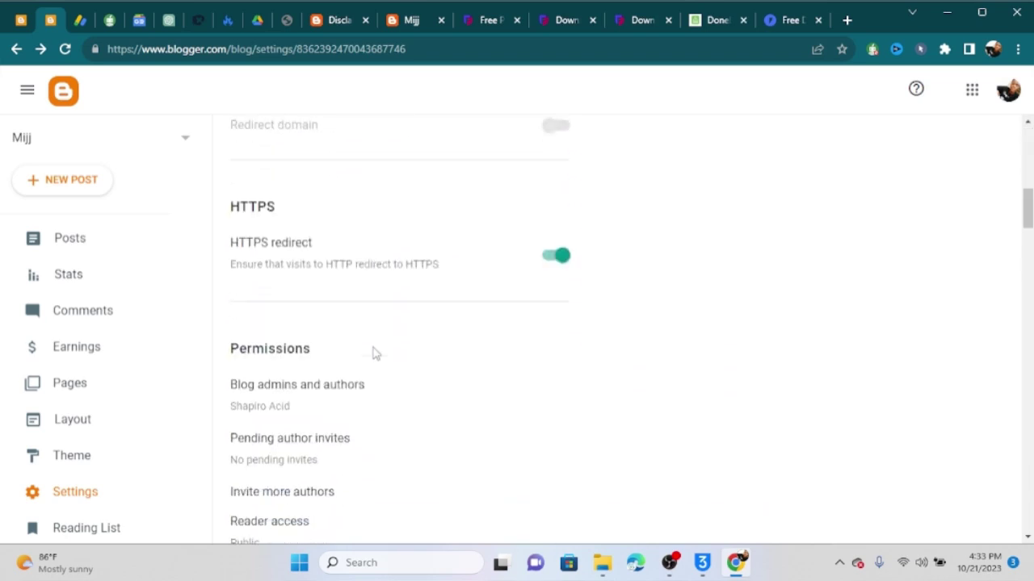
scroll(373, 353, down, 1)
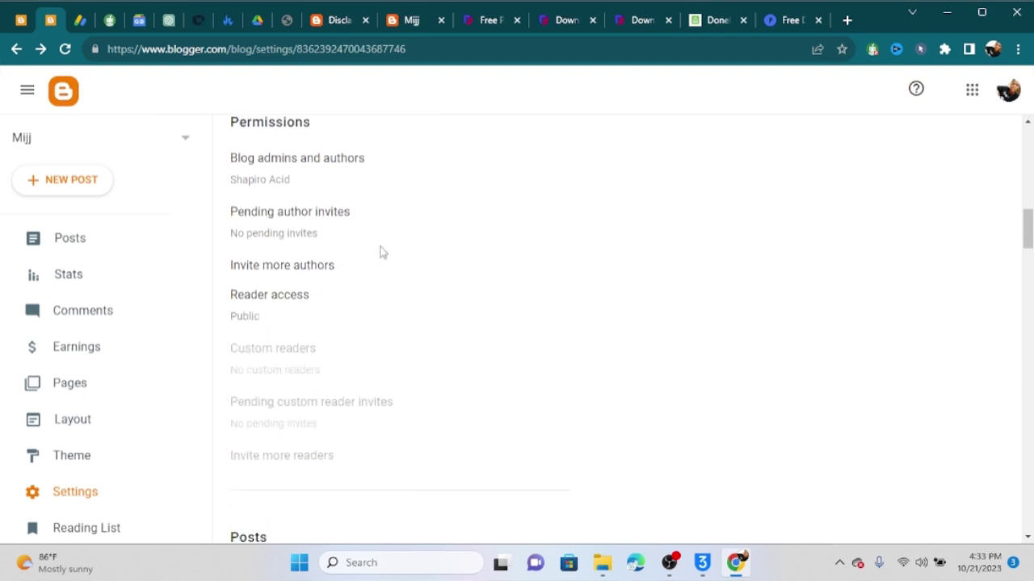
scroll(359, 247, down, 2)
scroll(359, 246, down, 4)
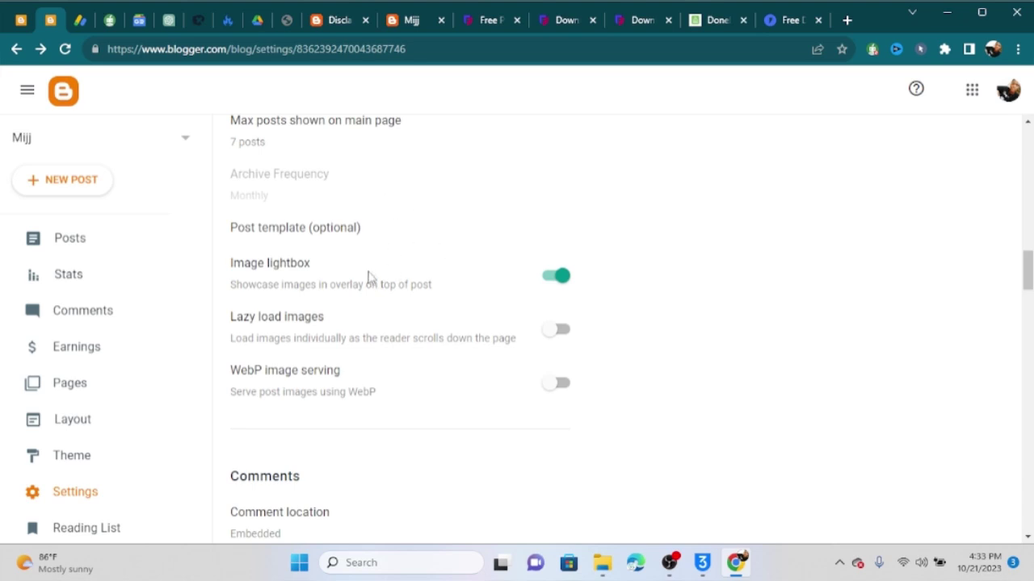
scroll(390, 318, up, 2)
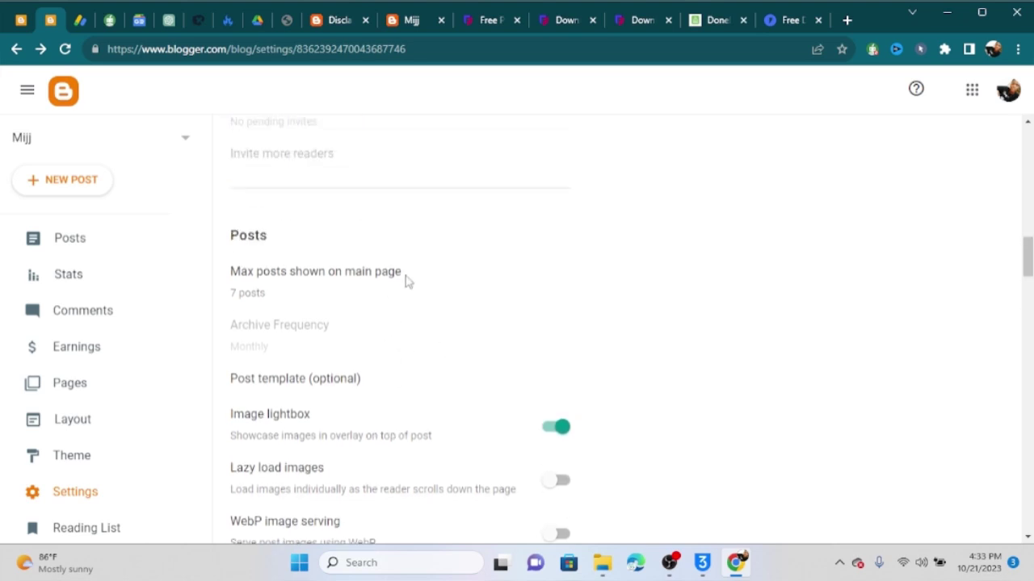
scroll(422, 259, down, 2)
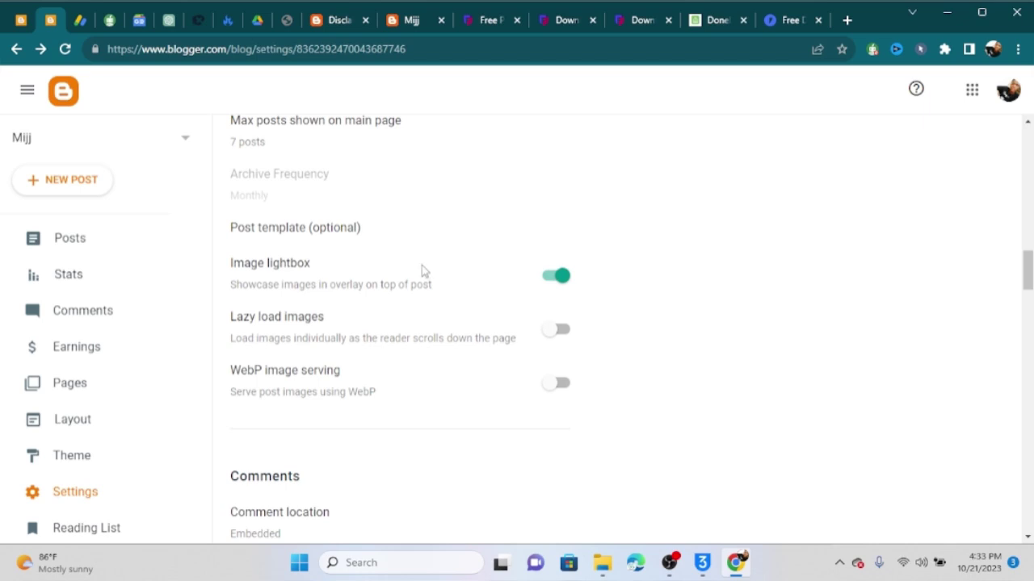
scroll(422, 267, down, 4)
scroll(421, 270, down, 6)
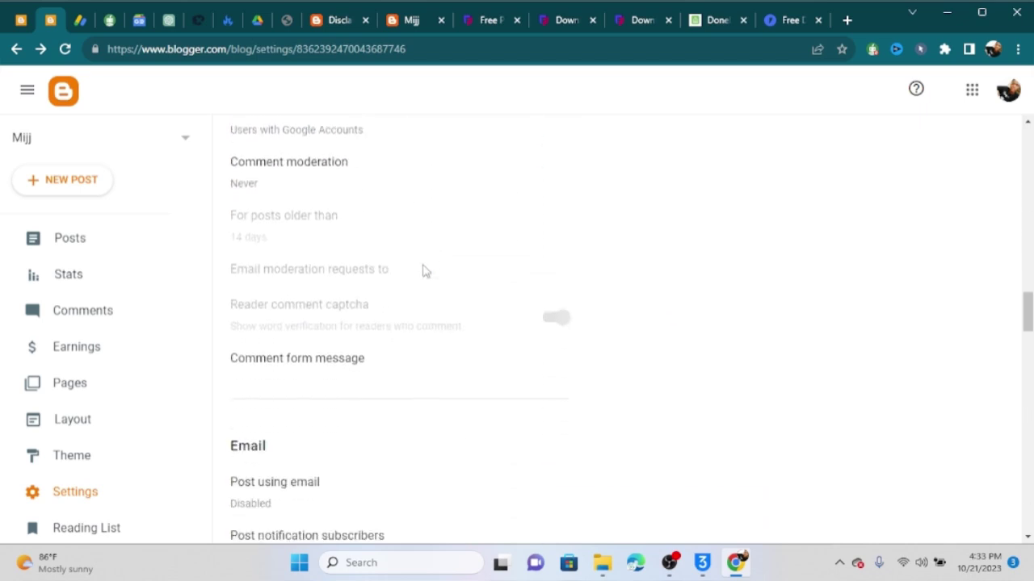
scroll(426, 270, down, 8)
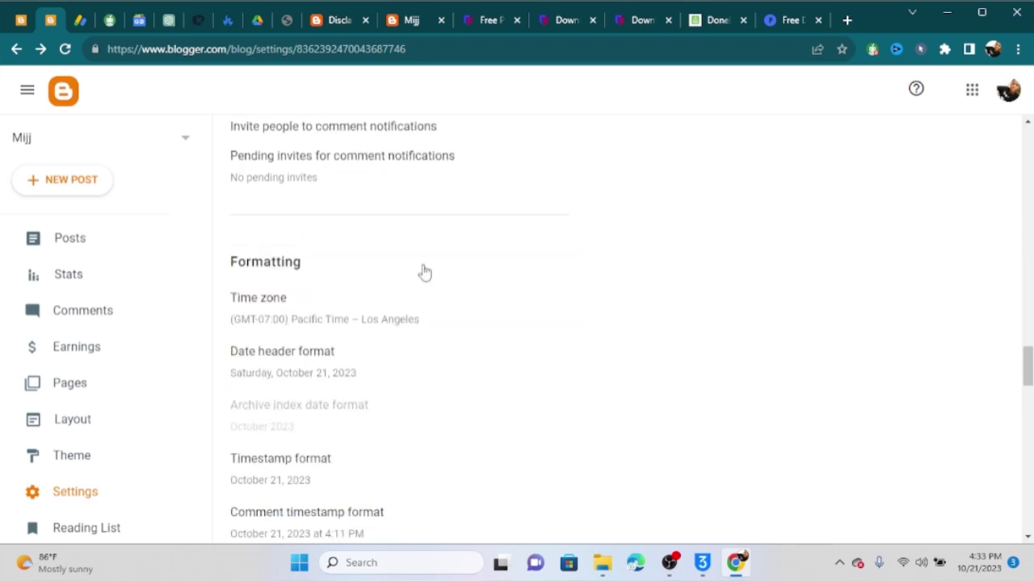
scroll(426, 269, down, 2)
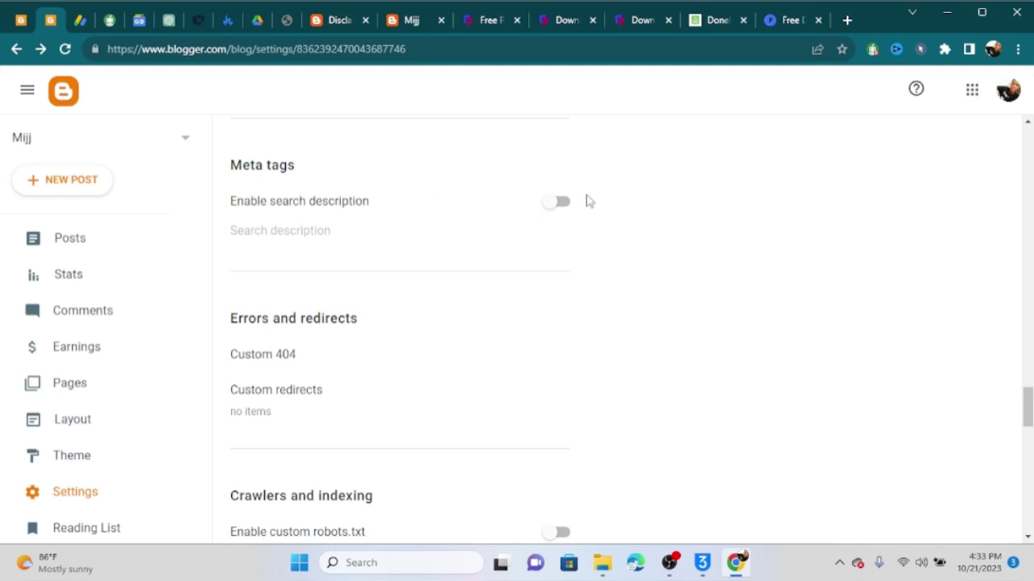
click(549, 204)
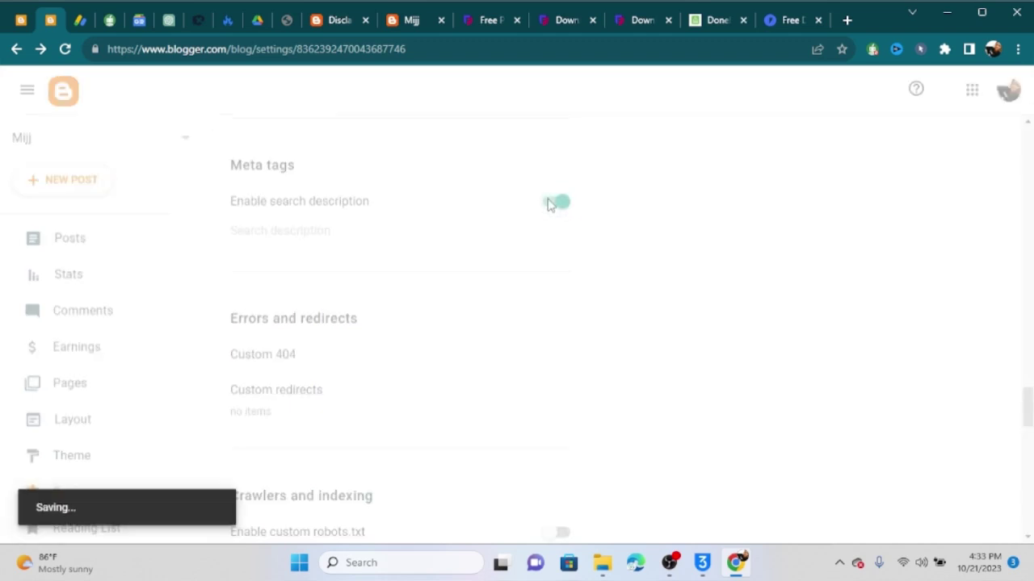
Enable custom robots.txt and custom robots header tags in the Crawlers and indexing settings
scroll(456, 211, down, 2)
scroll(457, 212, down, 2)
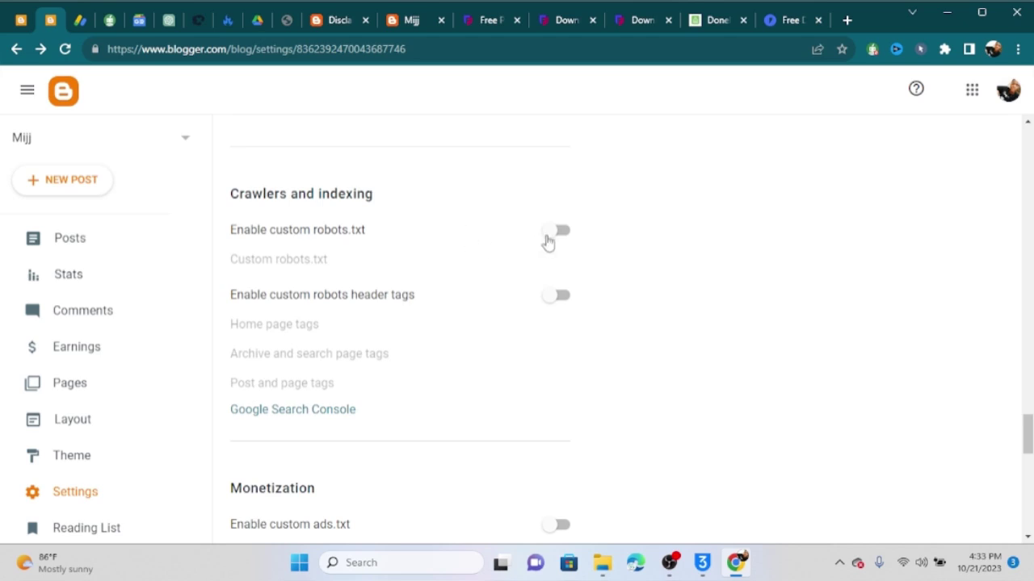
click(548, 242)
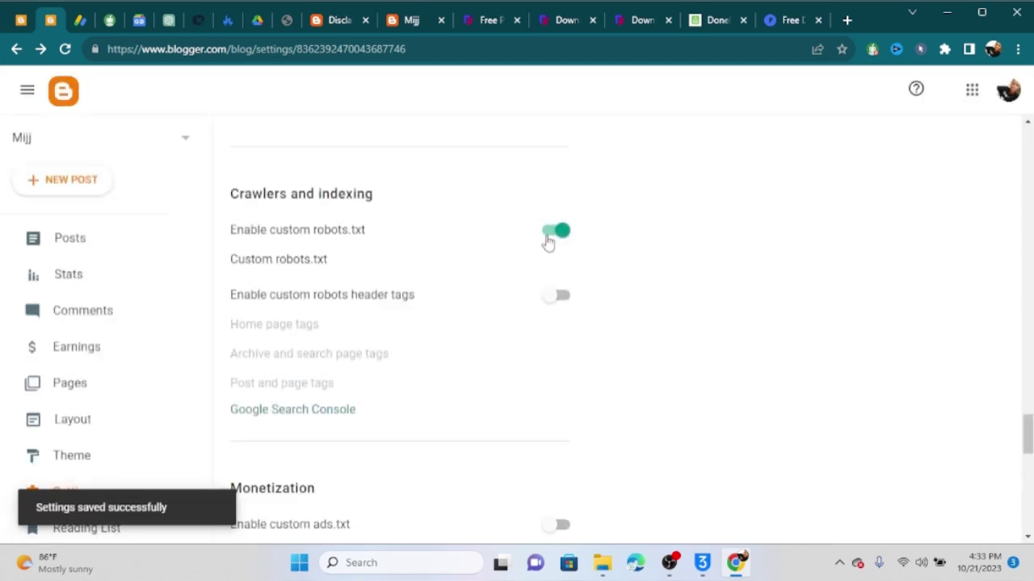
click(556, 295)
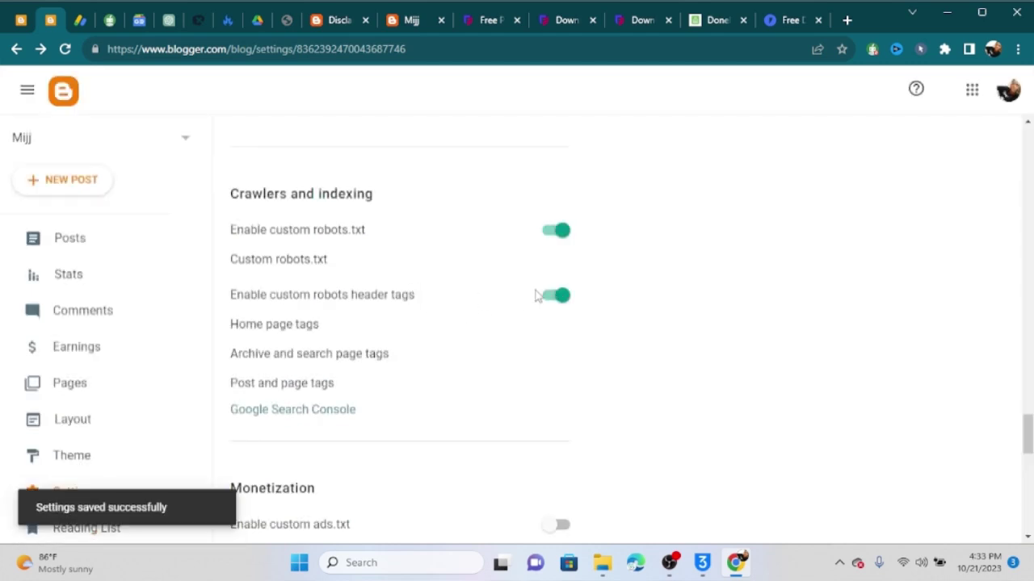
Turn on the all and noodp robot tags for the home page and save them
scroll(488, 295, down, 2)
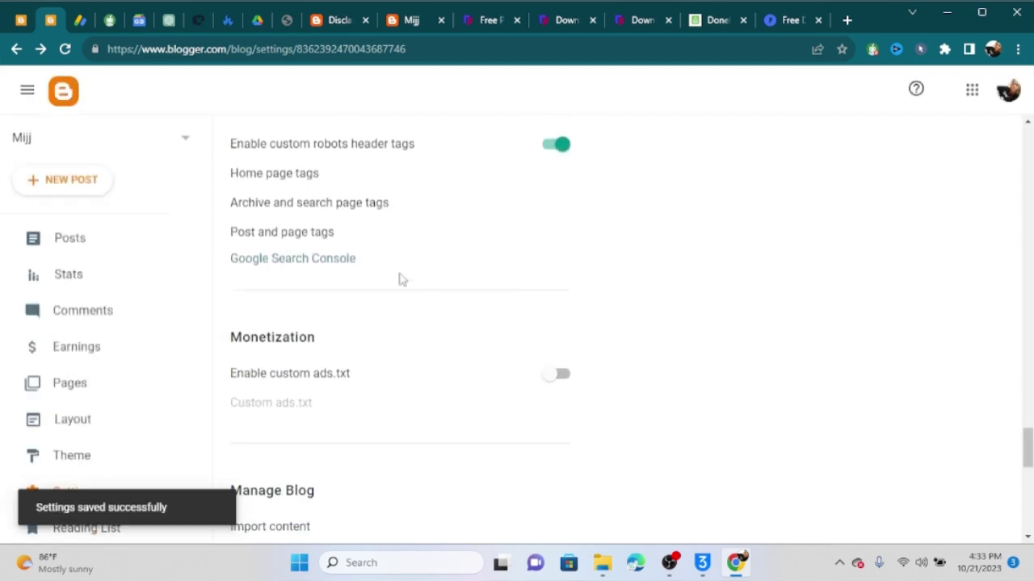
click(294, 179)
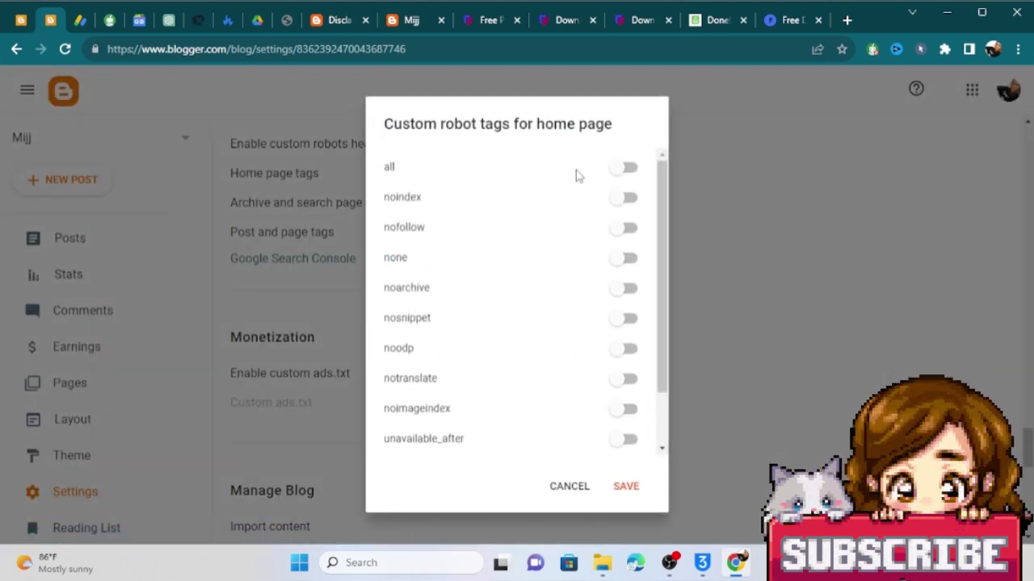
click(618, 175)
click(623, 351)
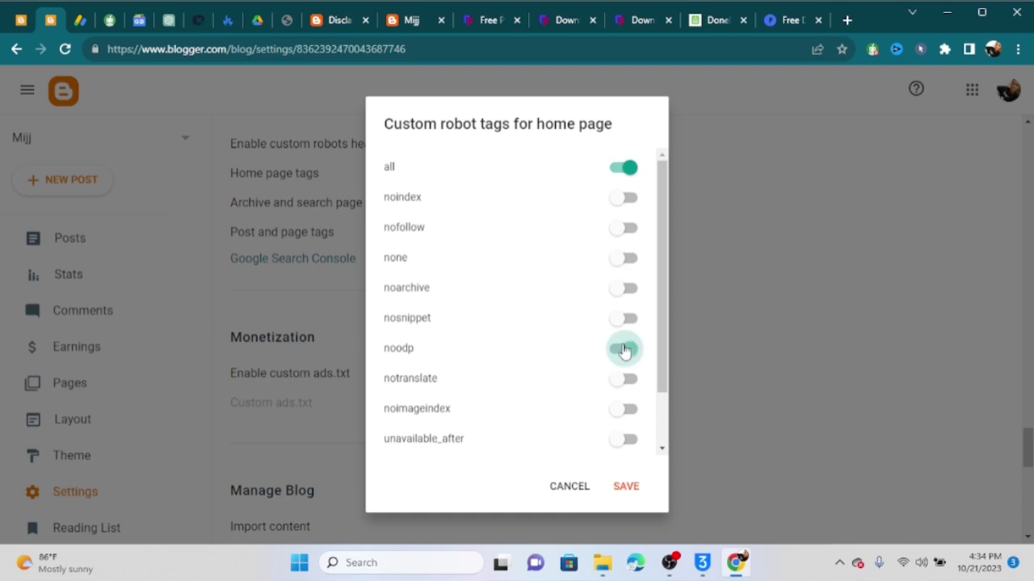
click(623, 488)
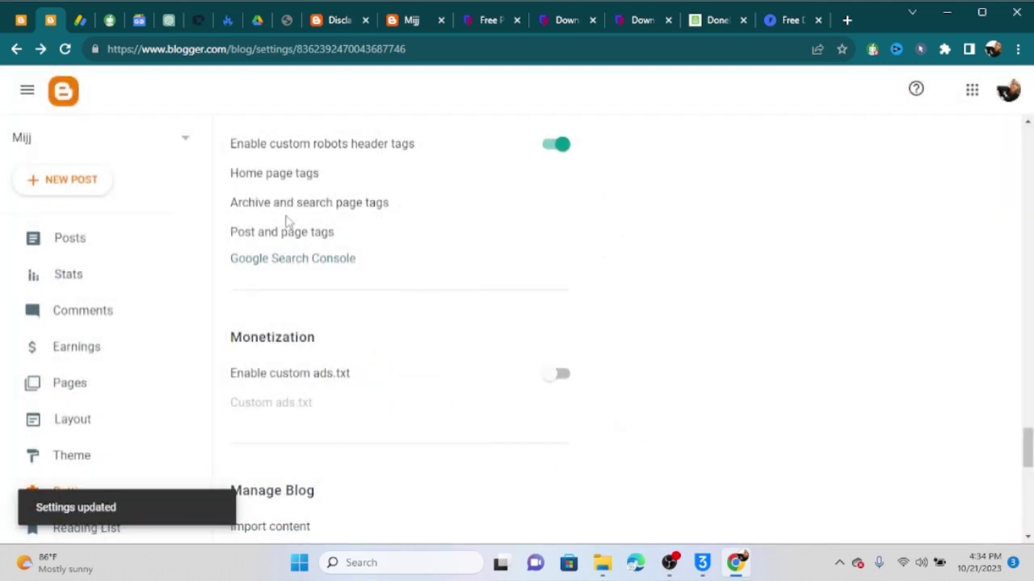
Turn on the noindex and noodp robot tags for archive and search pages and save them
click(282, 212)
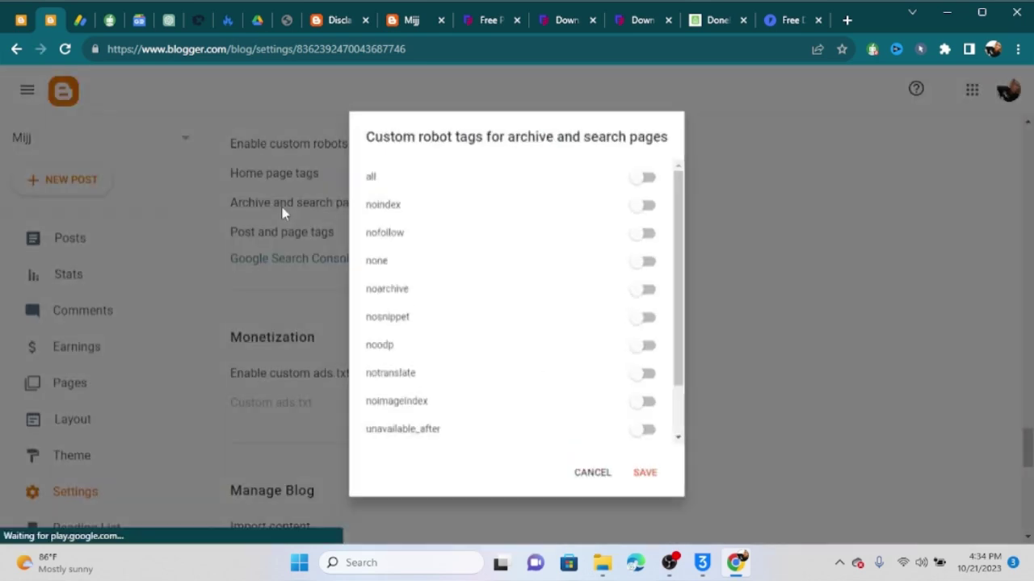
click(657, 198)
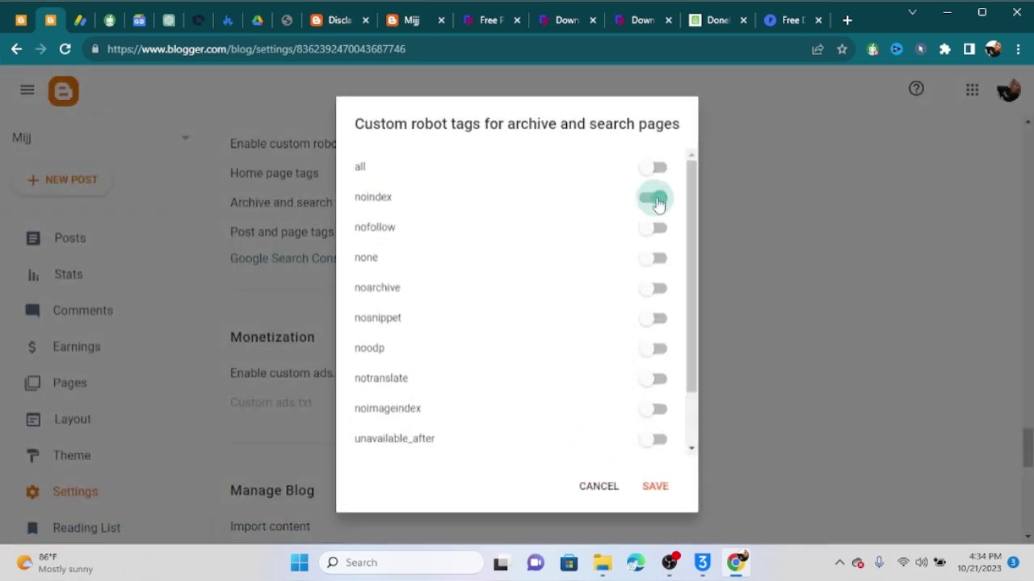
click(649, 358)
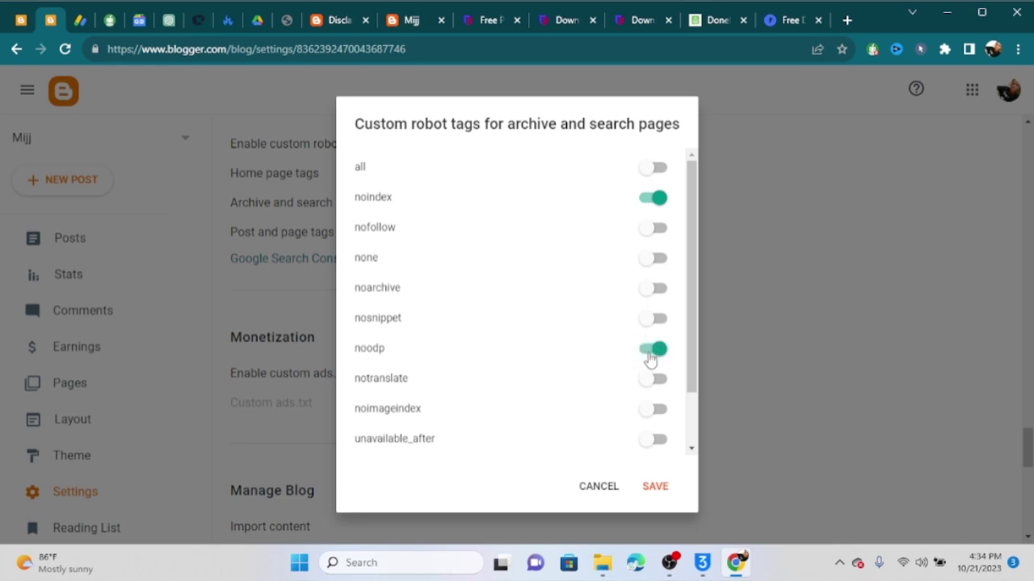
click(656, 487)
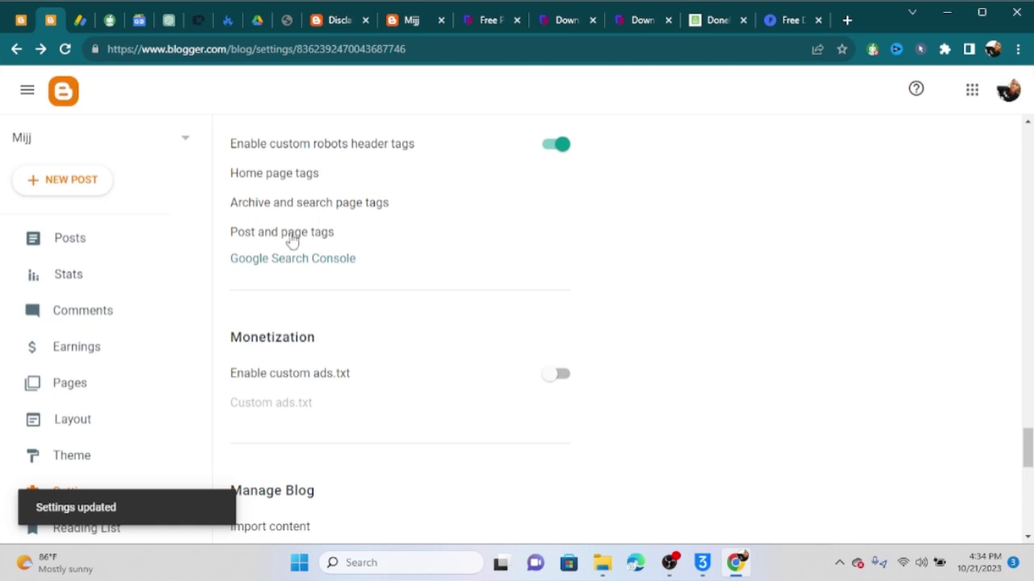
Turn on the all and noodp robot tags for the Mijj blog's posts and pages
click(291, 234)
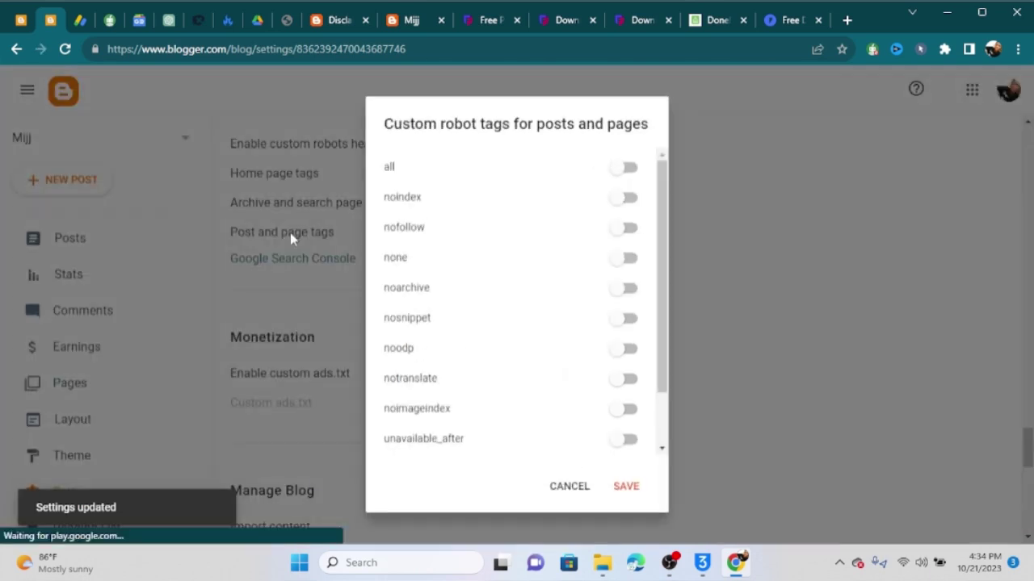
click(619, 171)
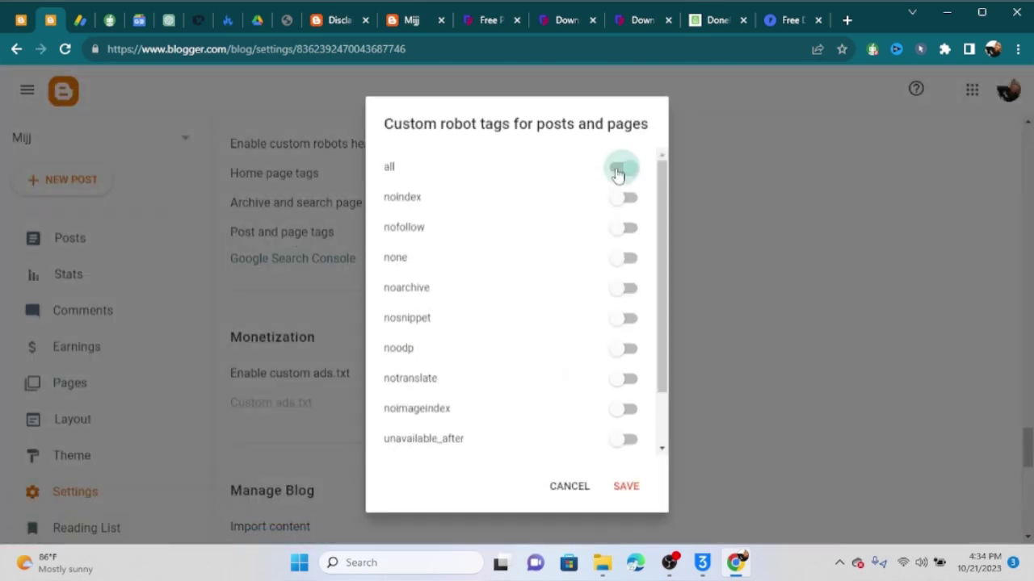
click(616, 356)
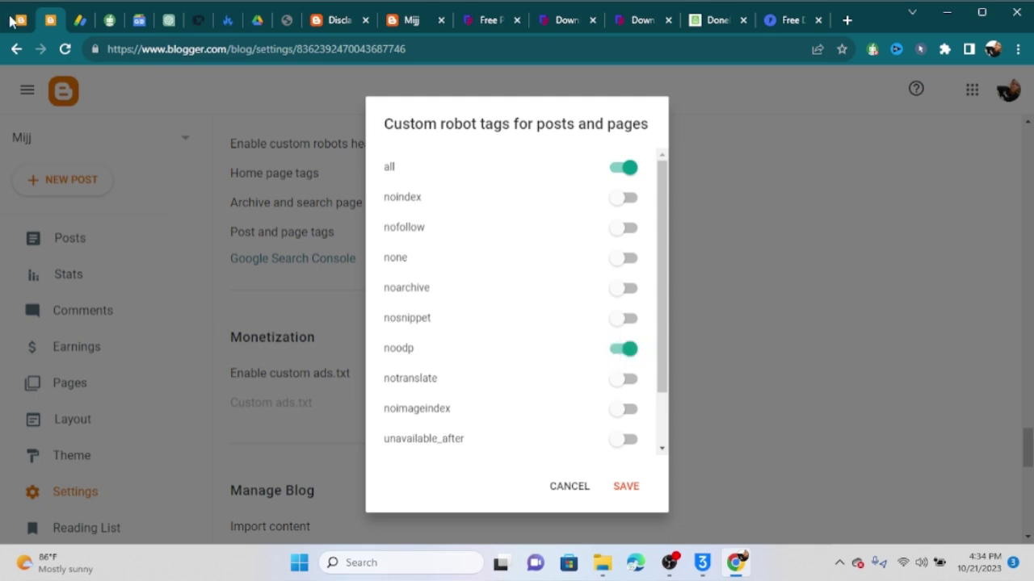
Check the post and page robot tags in the SHAPIRO ACID blog's settings for comparison, leaving them unchanged
click(10, 18)
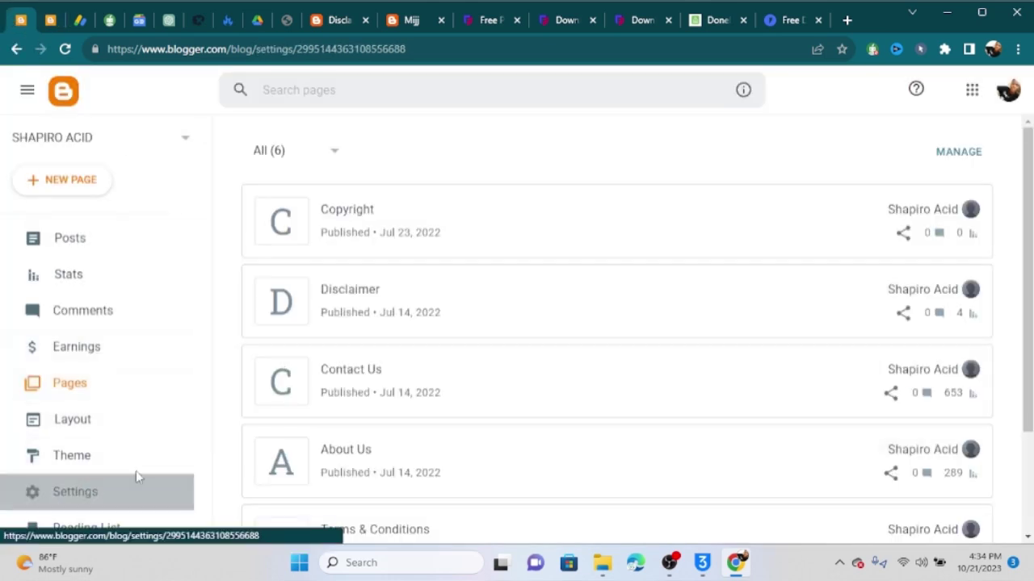
click(103, 486)
scroll(494, 327, down, 10)
scroll(494, 323, down, 20)
scroll(495, 309, down, 10)
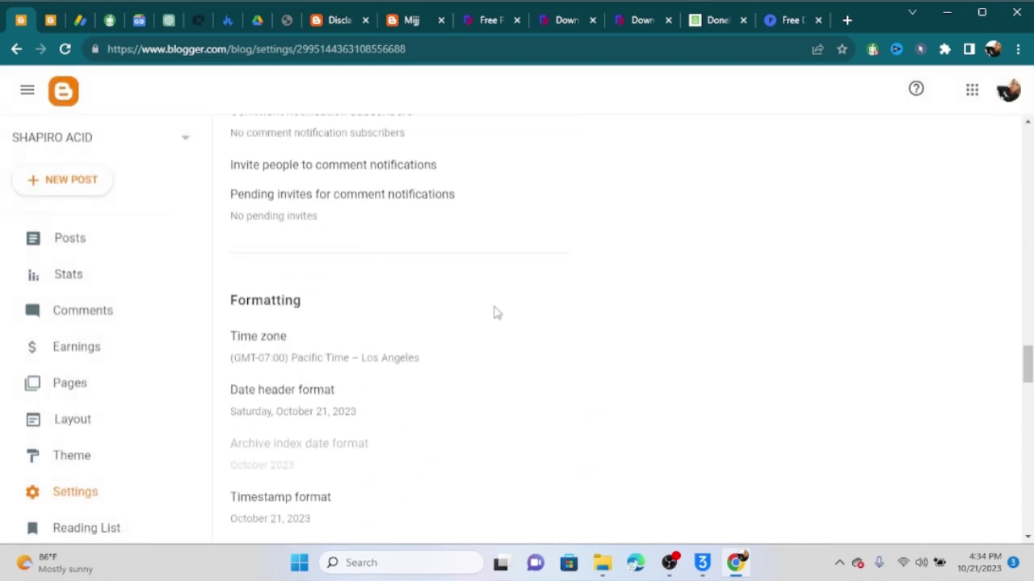
scroll(497, 306, down, 3)
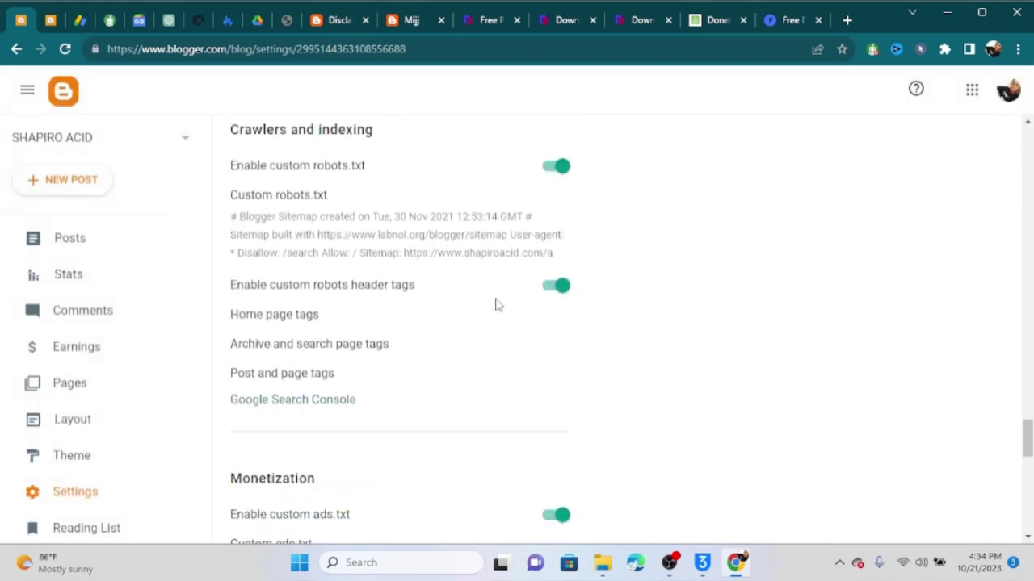
click(290, 384)
click(557, 486)
Return to the Mijj blog and save its custom robot tags for posts and pages
click(50, 19)
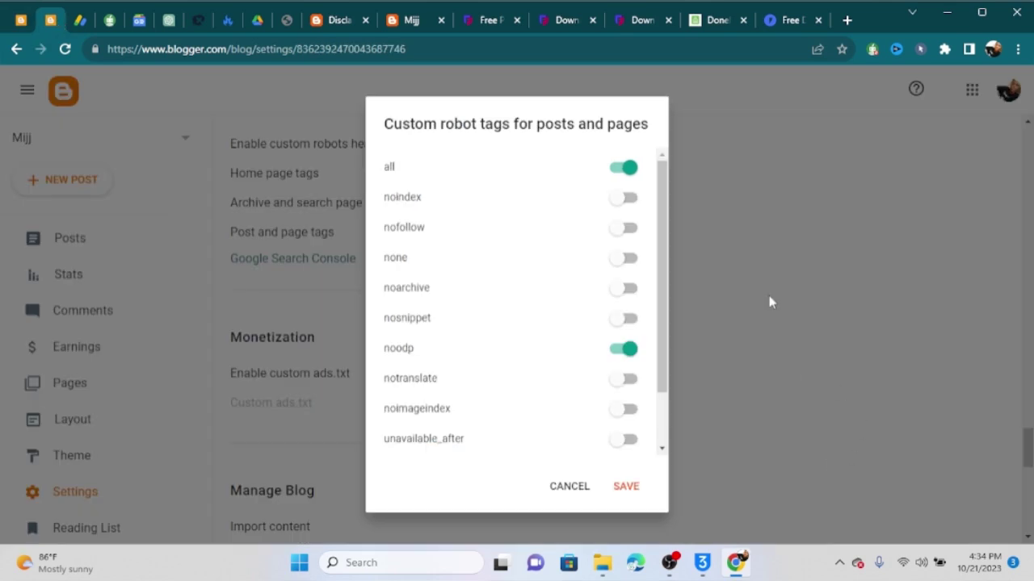
click(628, 488)
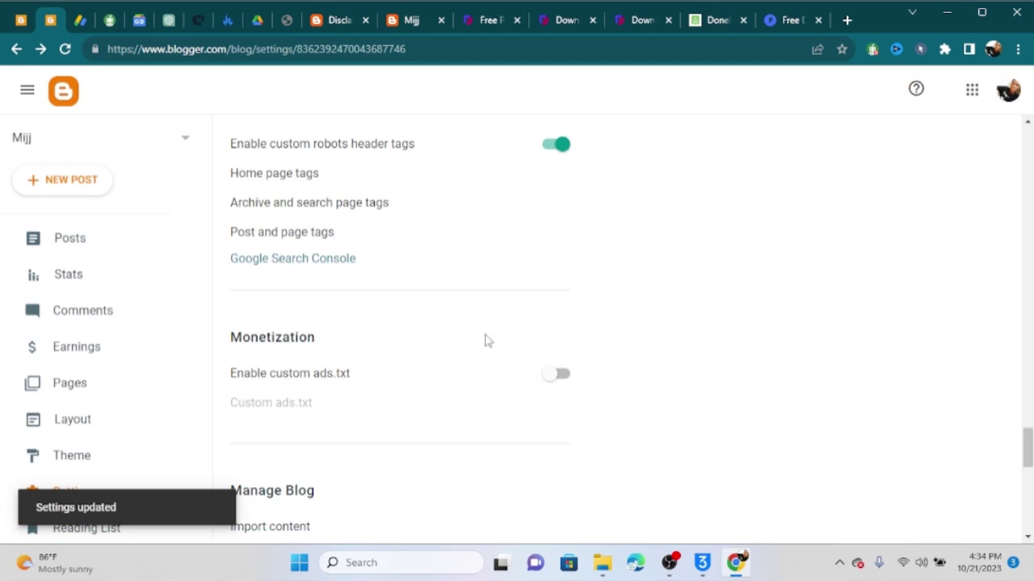
Open the SHAPIRO ACID blog's custom robots.txt and read through its crawler rules and sitemap line
scroll(488, 339, down, 2)
scroll(492, 347, up, 3)
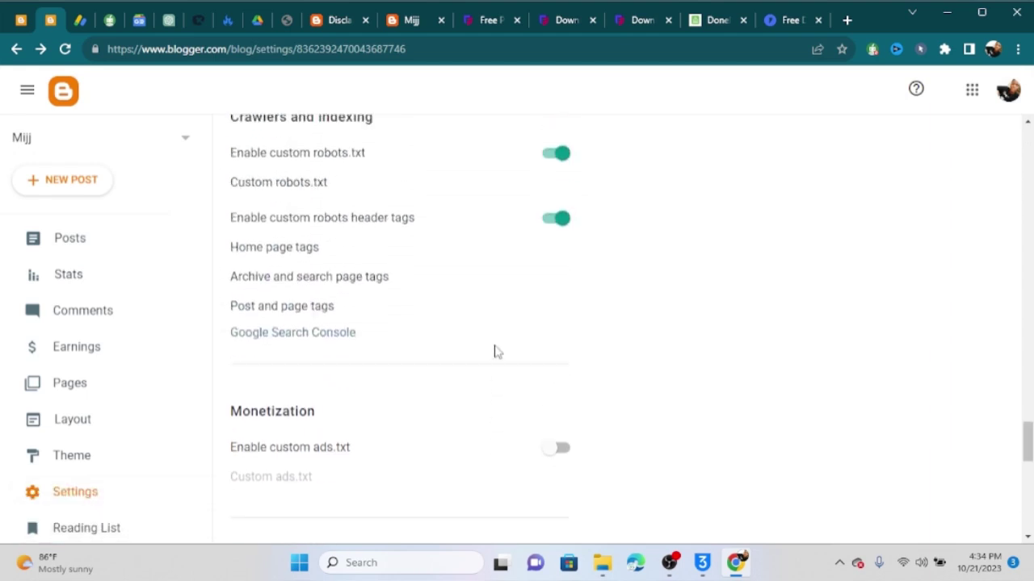
scroll(495, 351, up, 2)
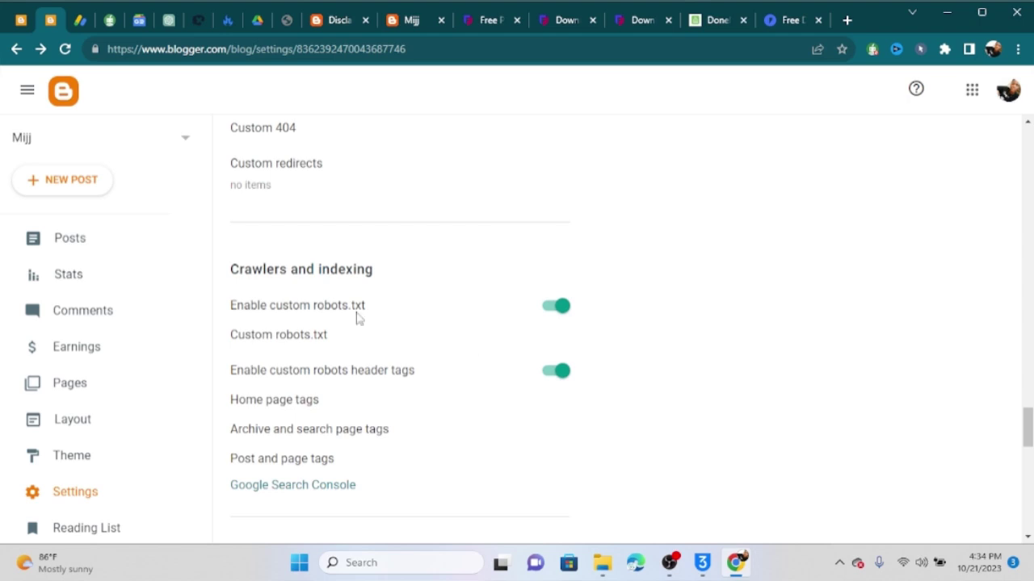
click(18, 17)
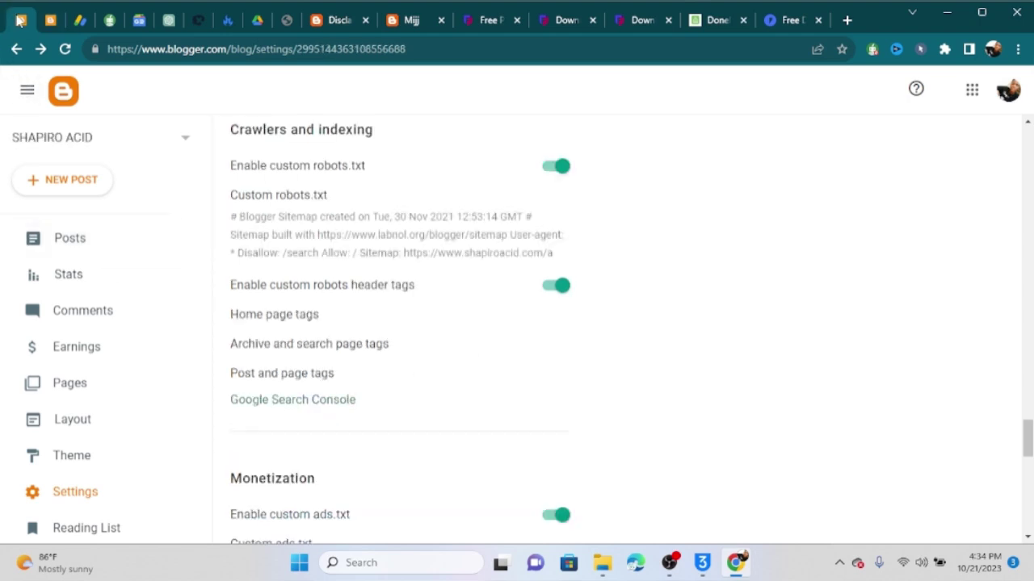
click(330, 256)
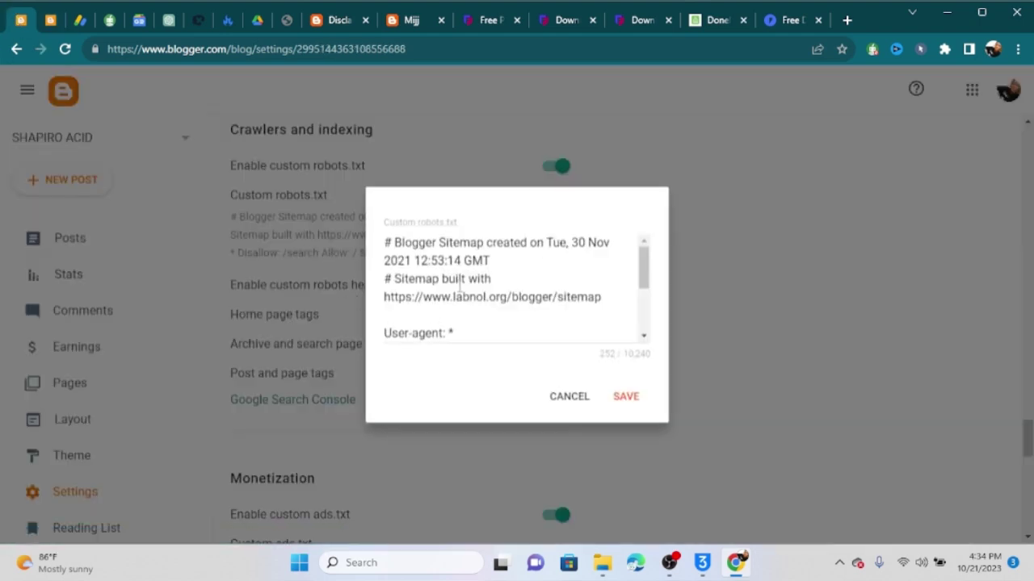
scroll(459, 287, down, 2)
scroll(469, 311, up, 1)
scroll(469, 311, up, 1)
scroll(469, 314, down, 3)
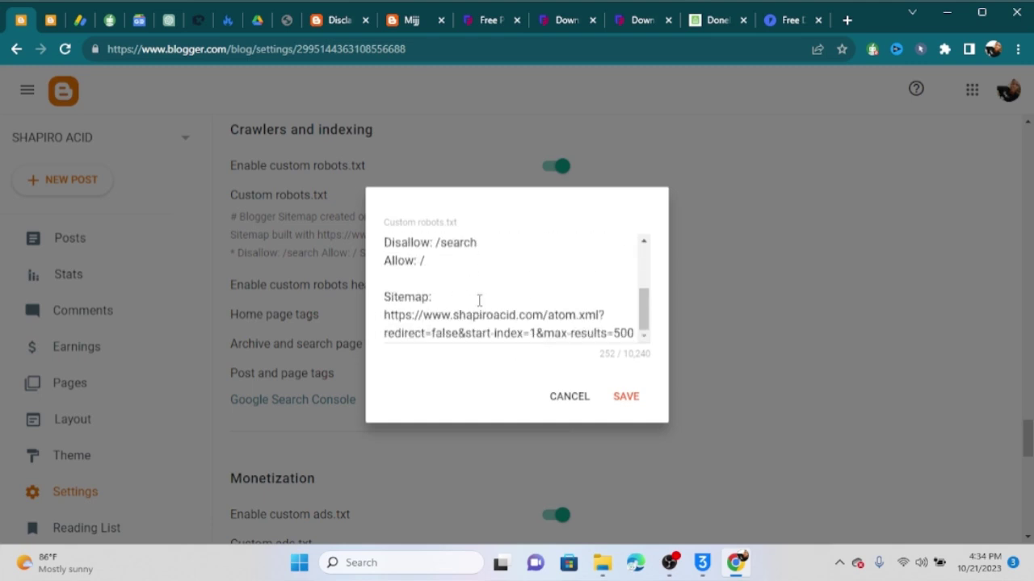
scroll(485, 327, up, 3)
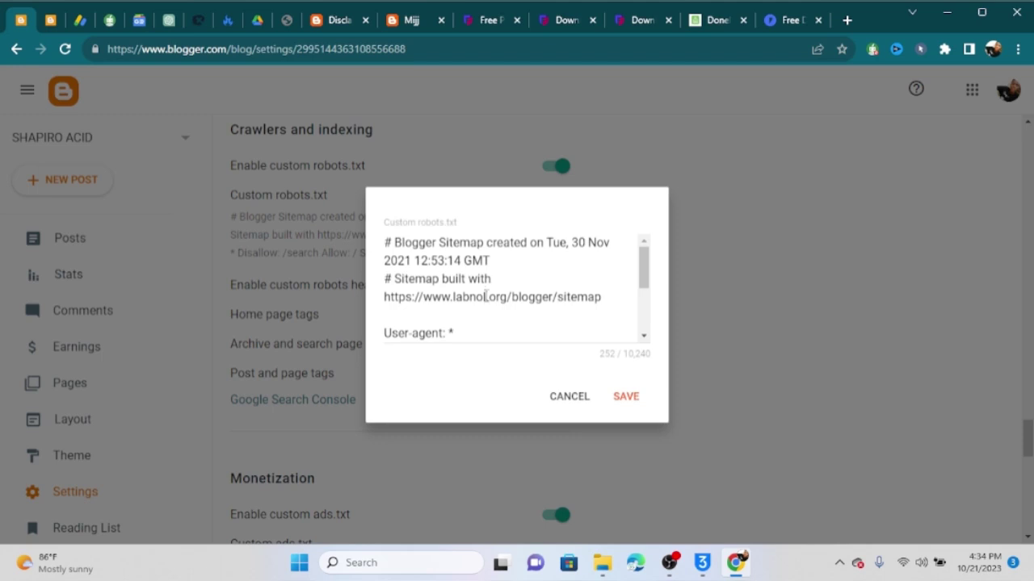
scroll(475, 280, down, 3)
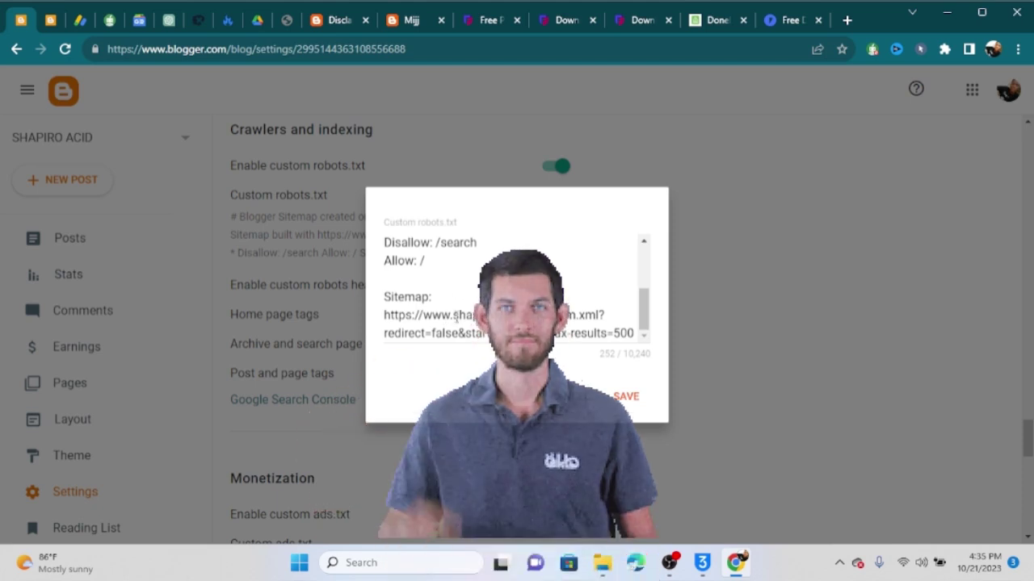
scroll(465, 331, up, 3)
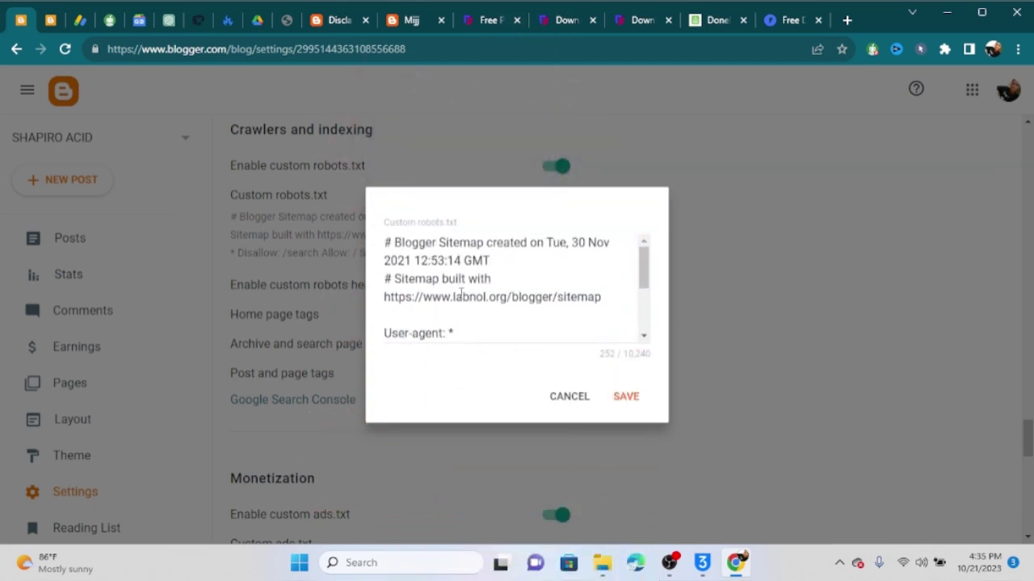
Copy the entire custom robots.txt text of the SHAPIRO ACID blog and close it without saving
click(461, 295)
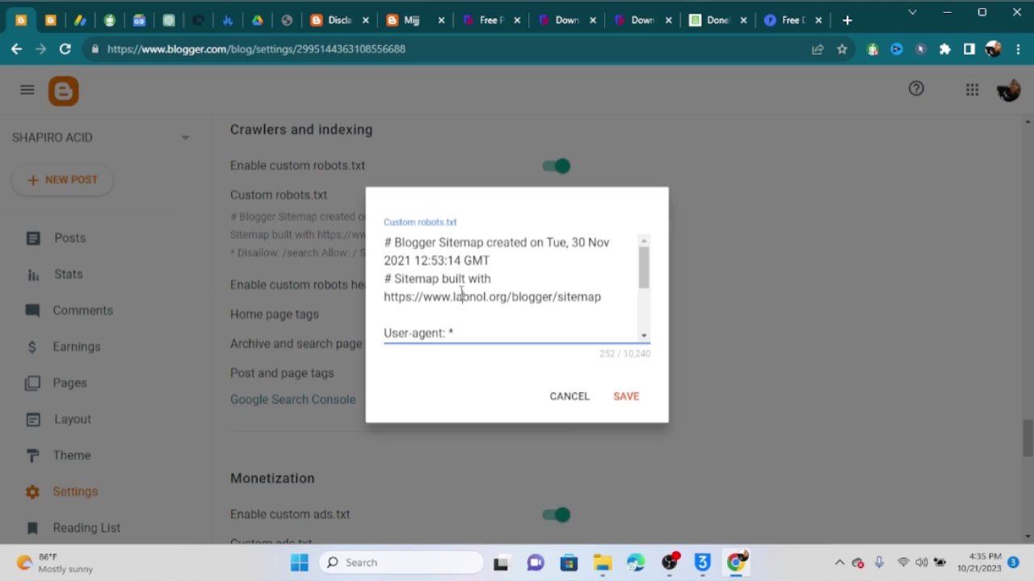
key(ctrl+a)
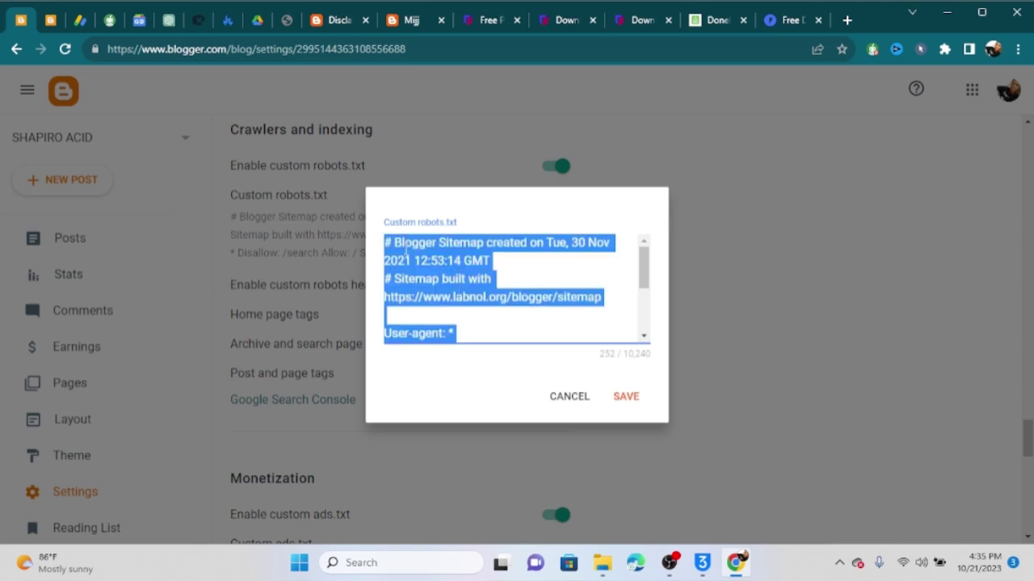
right_click(404, 248)
click(442, 303)
click(570, 398)
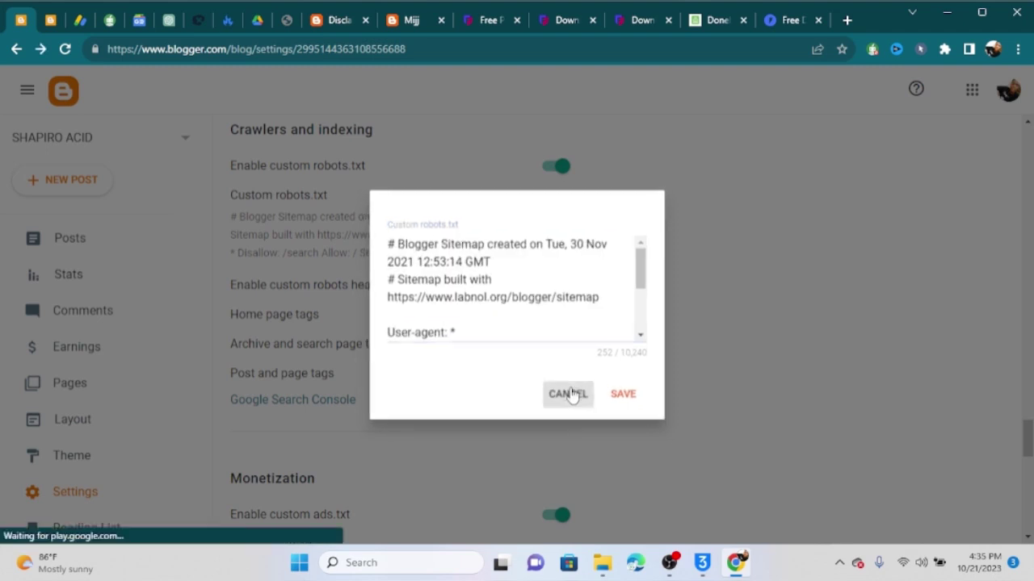
Paste the copied text into the Mijj blog's custom robots.txt
click(51, 20)
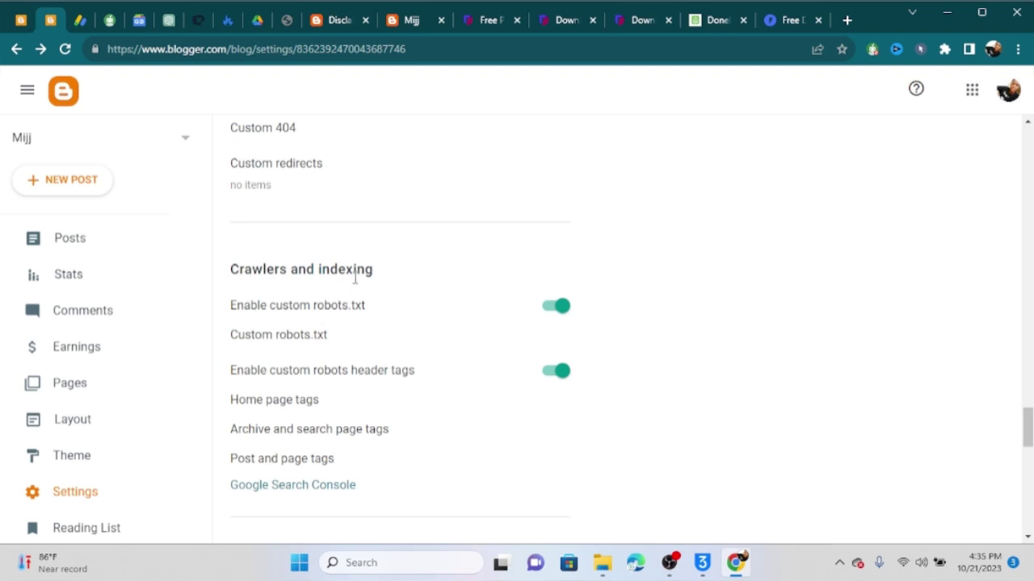
click(292, 339)
click(406, 284)
key(ctrl+v)
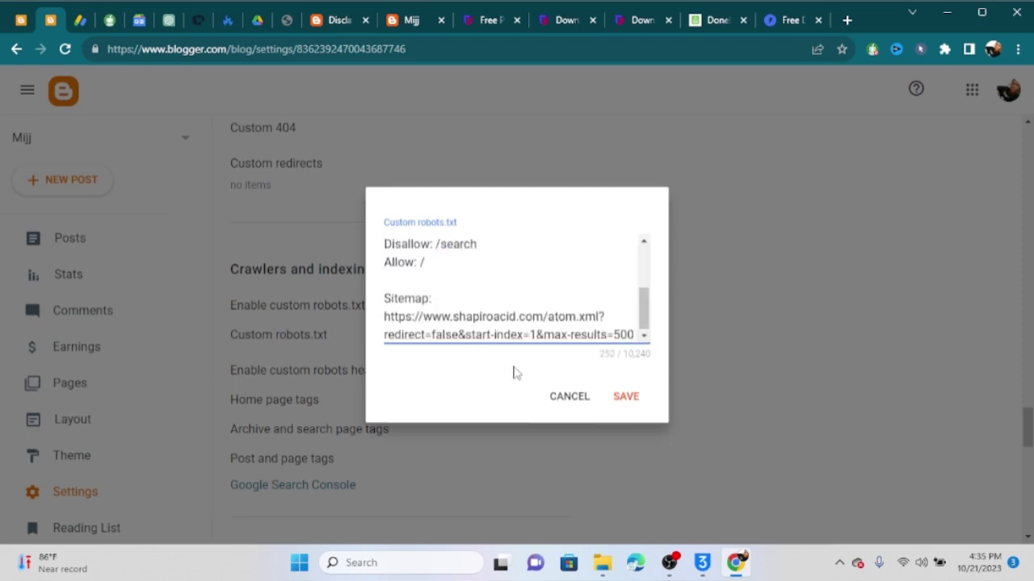
click(411, 21)
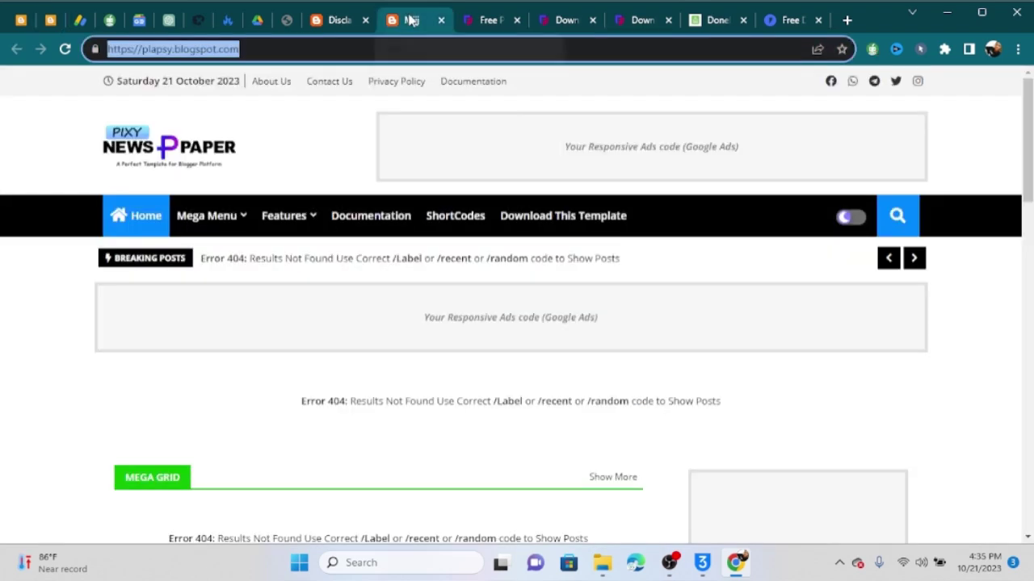
right_click(160, 61)
click(216, 155)
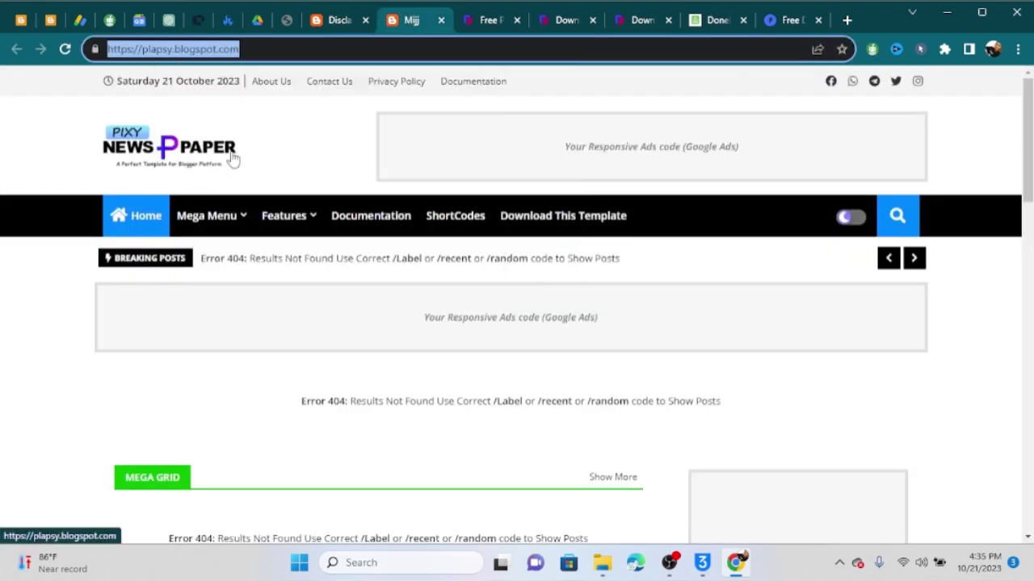
click(50, 20)
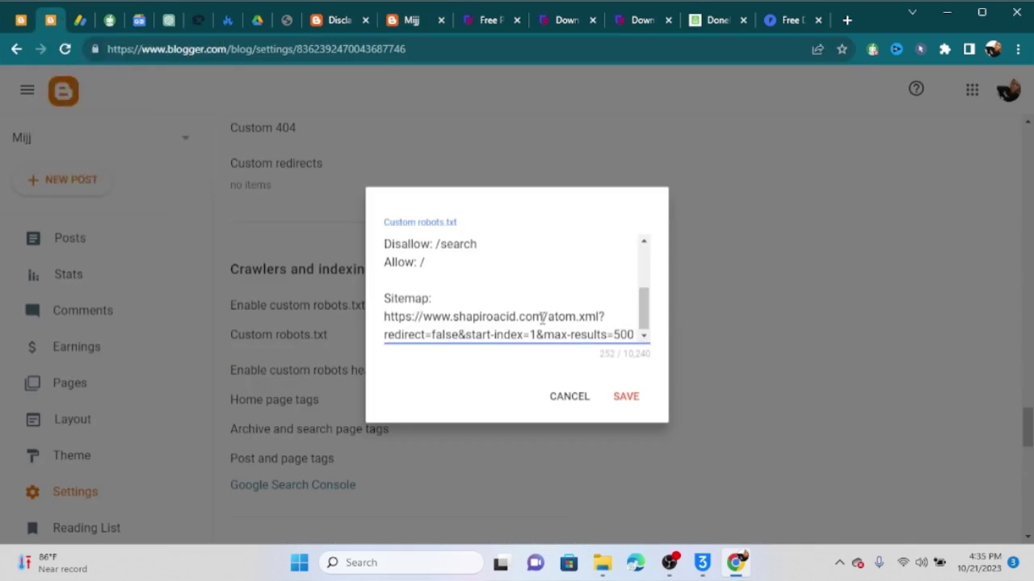
drag(543, 316, 385, 318)
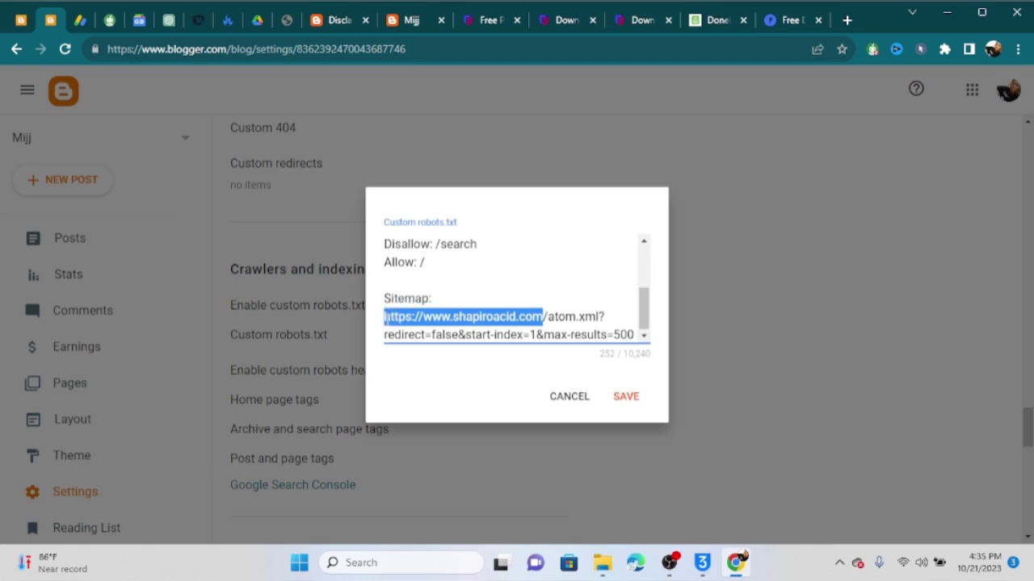
key(ctrl+v)
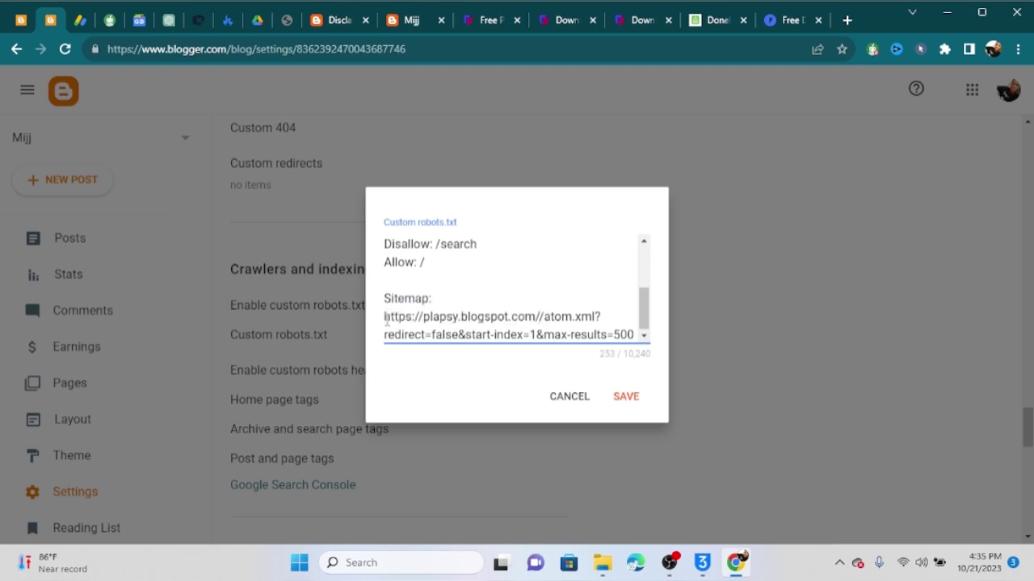
key(BackSpace)
scroll(517, 287, up, 3)
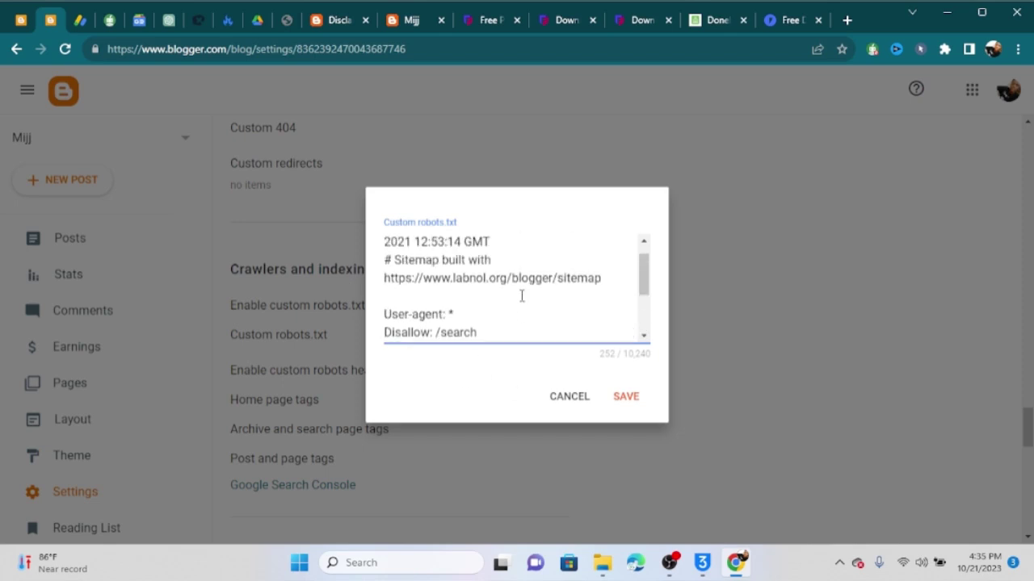
click(627, 396)
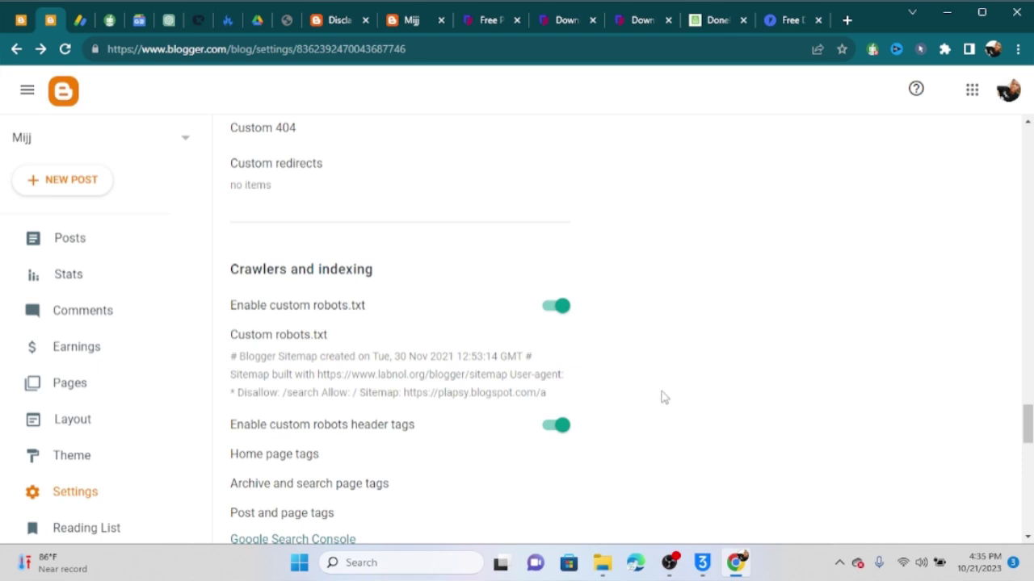
Open Google Search Console from the Mijj blog's Crawlers and indexing settings and look over the Performance and Indexing overview
scroll(662, 391, down, 3)
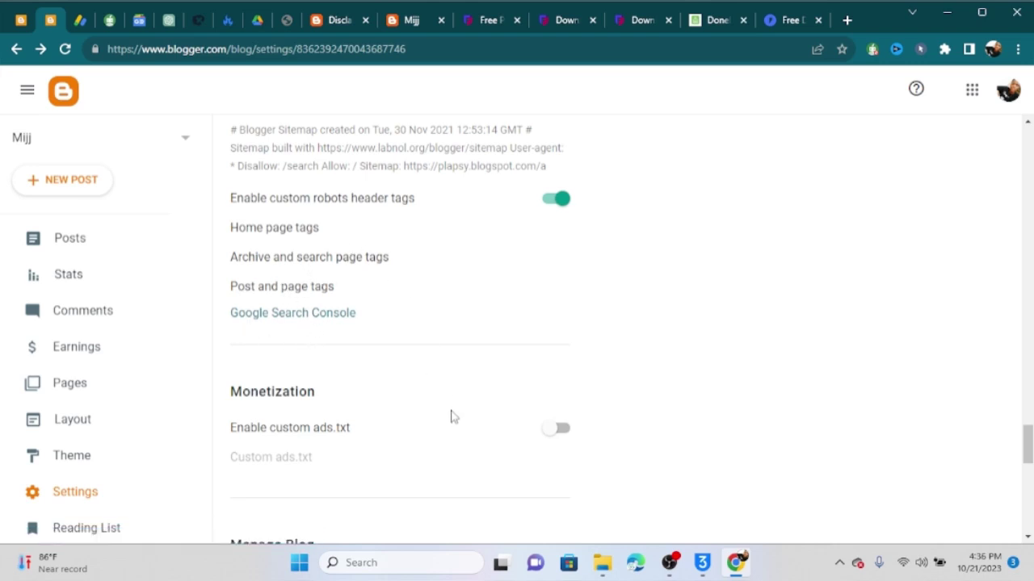
click(304, 322)
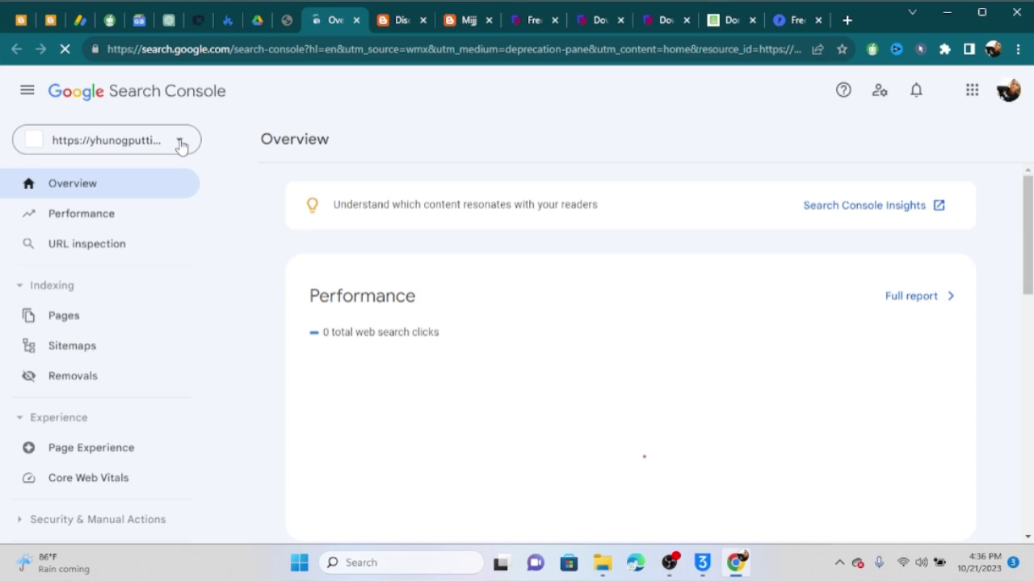
drag(1025, 242, 1023, 267)
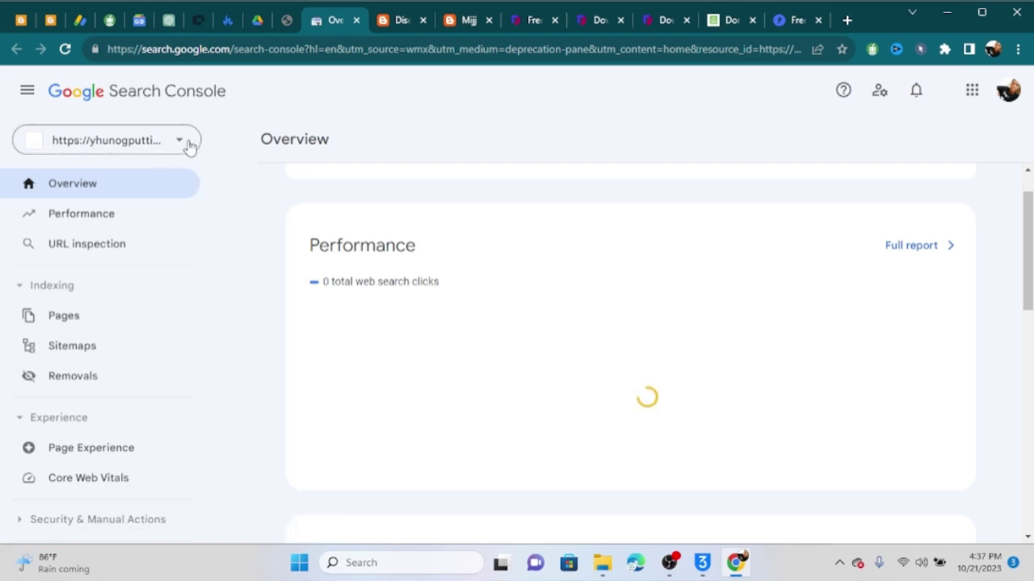
click(47, 21)
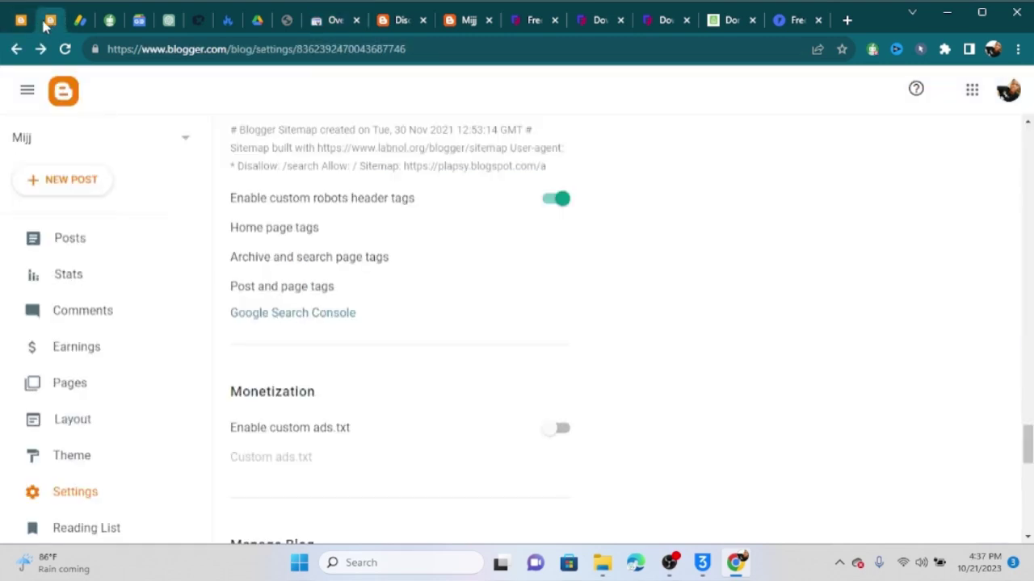
click(296, 317)
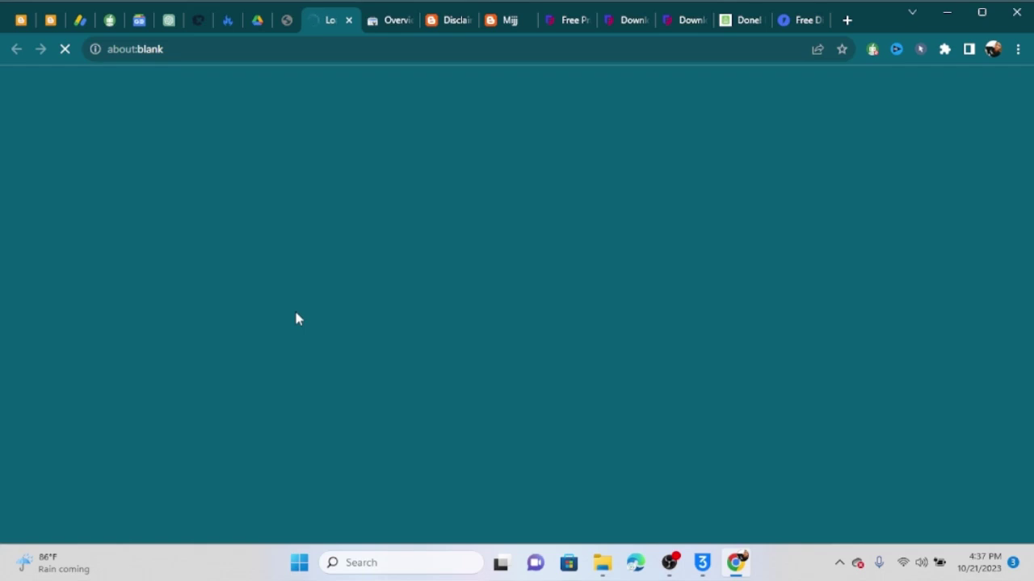
key(ctrl+Tab)
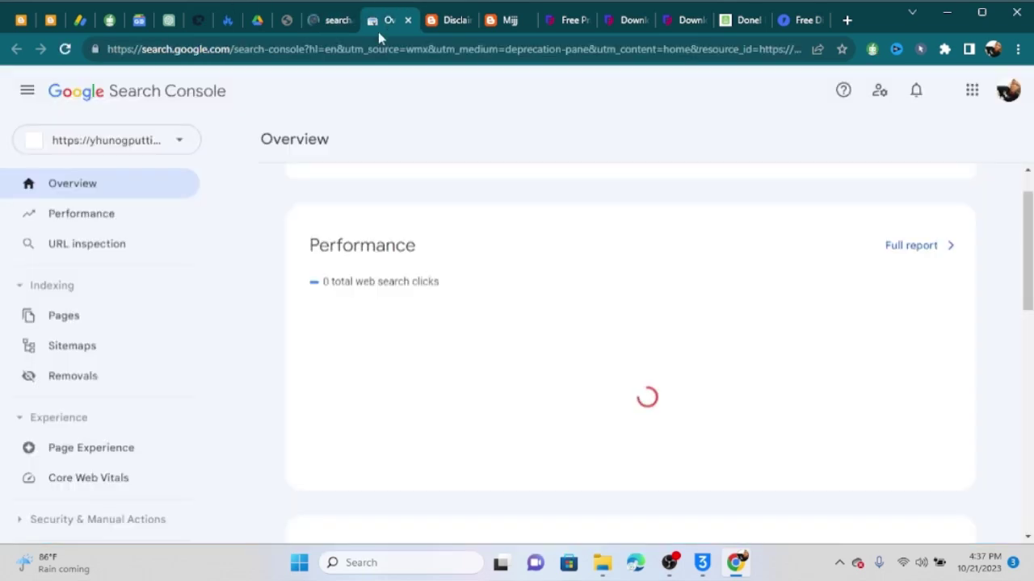
scroll(370, 335, down, 3)
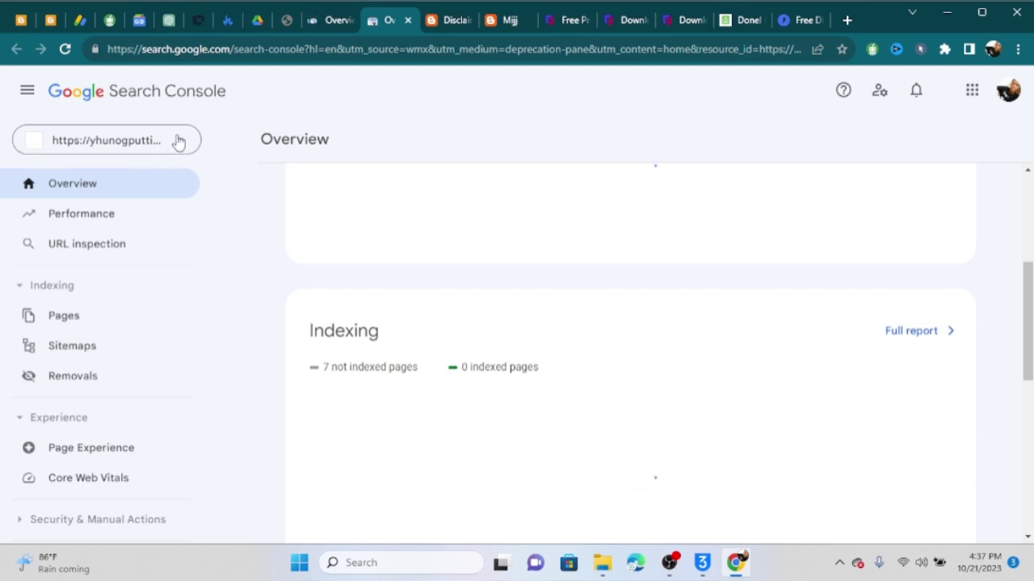
Start adding a new Search Console property and choose the URL prefix type
scroll(188, 253, down, 1)
scroll(188, 253, down, 3)
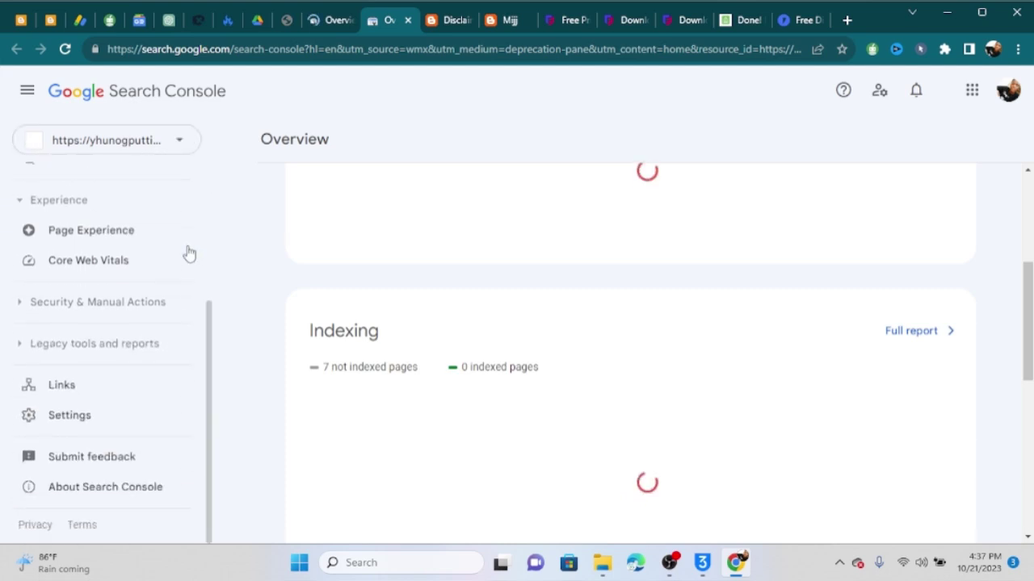
scroll(189, 254, up, 3)
scroll(194, 202, down, 1)
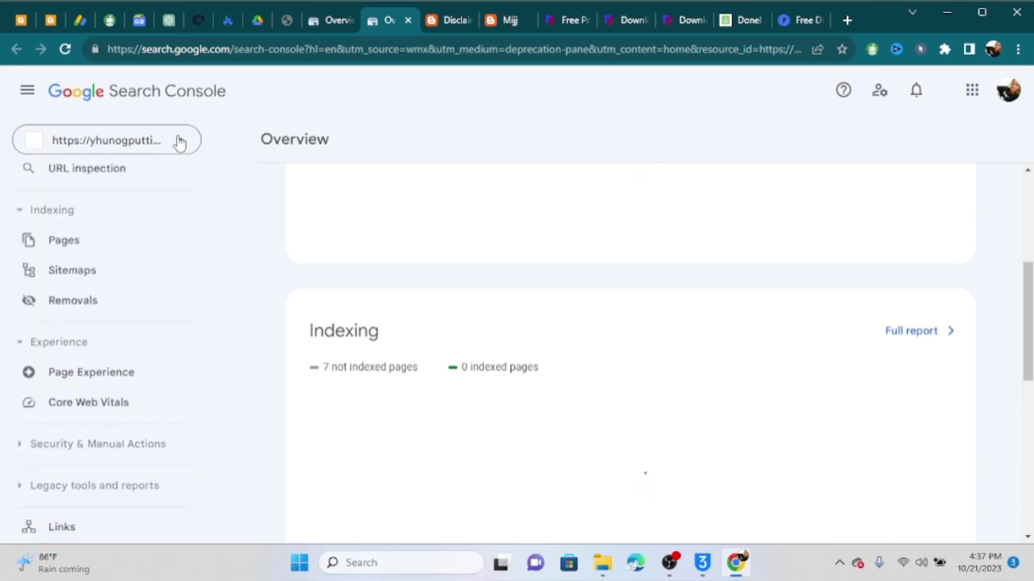
click(318, 24)
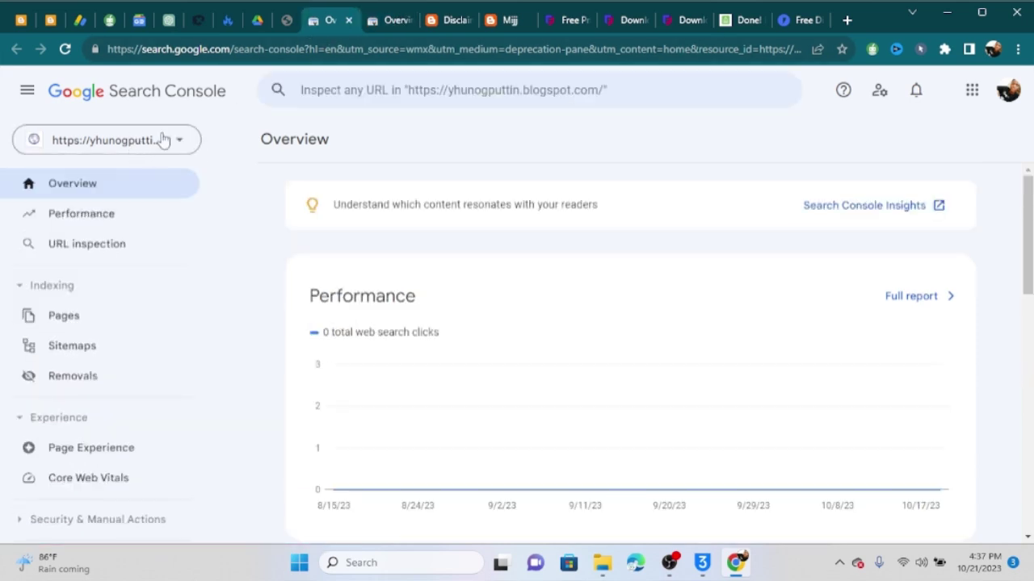
click(163, 140)
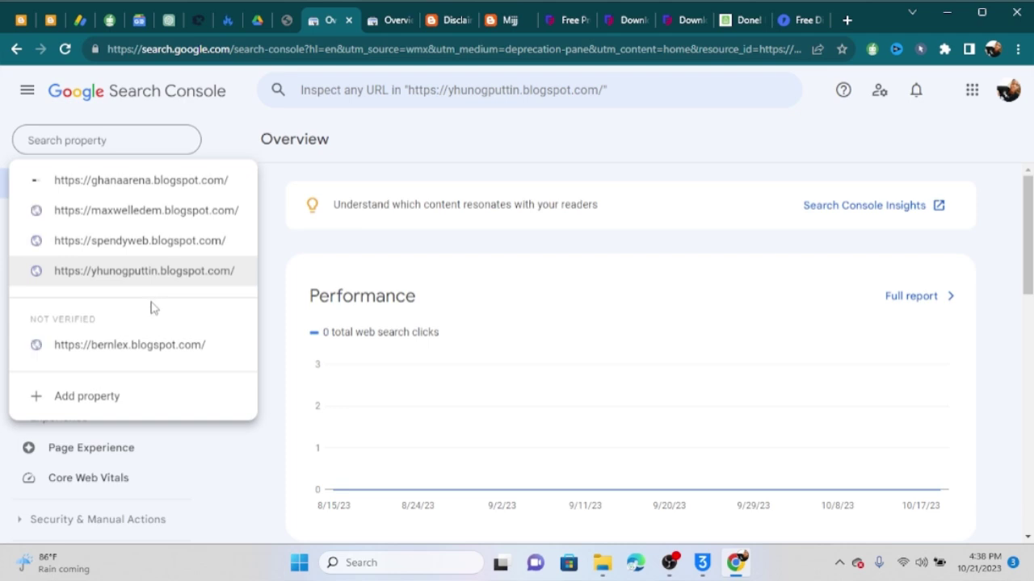
click(79, 398)
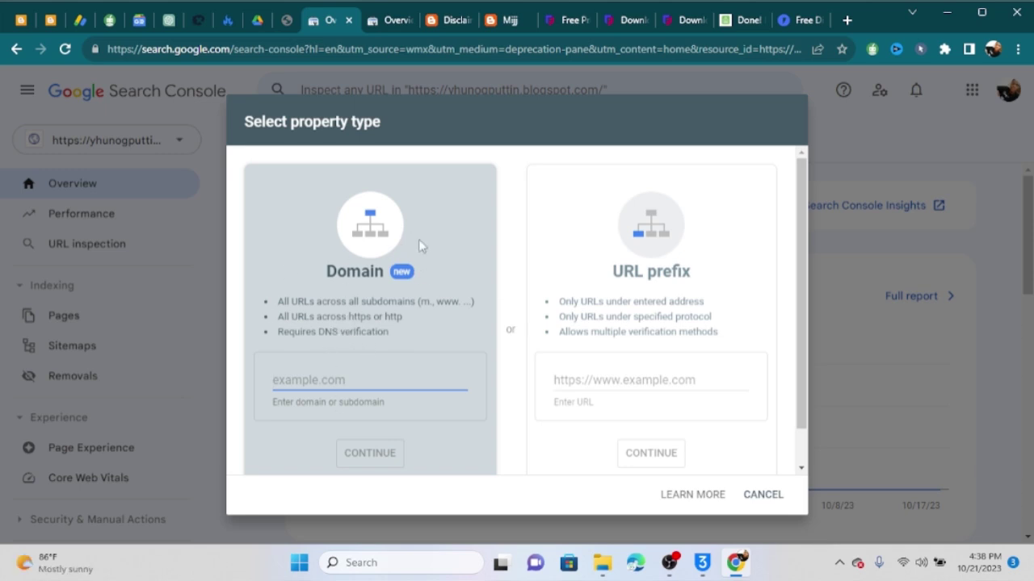
click(644, 285)
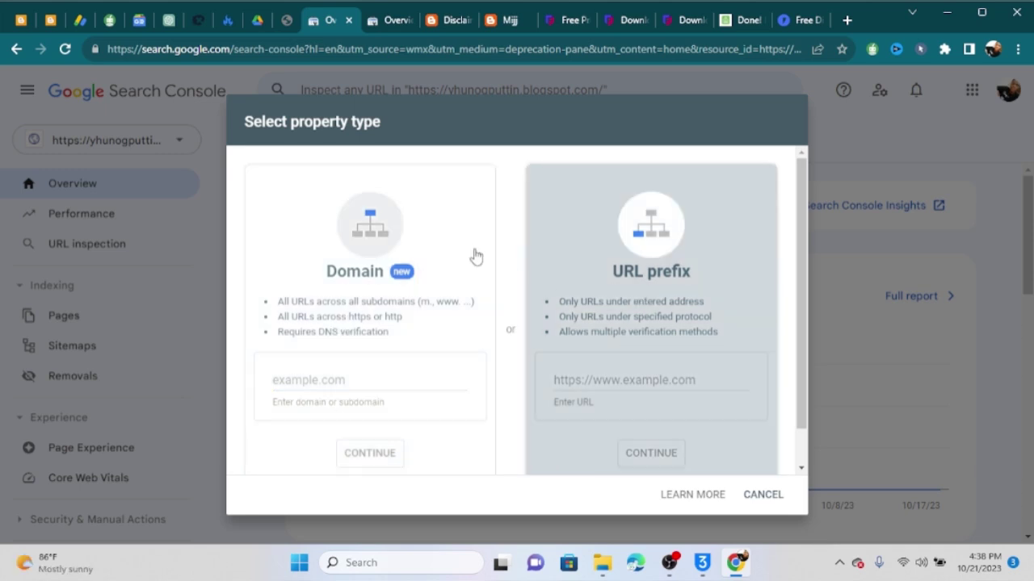
Copy the full site address from the open Mijj blog page
click(501, 21)
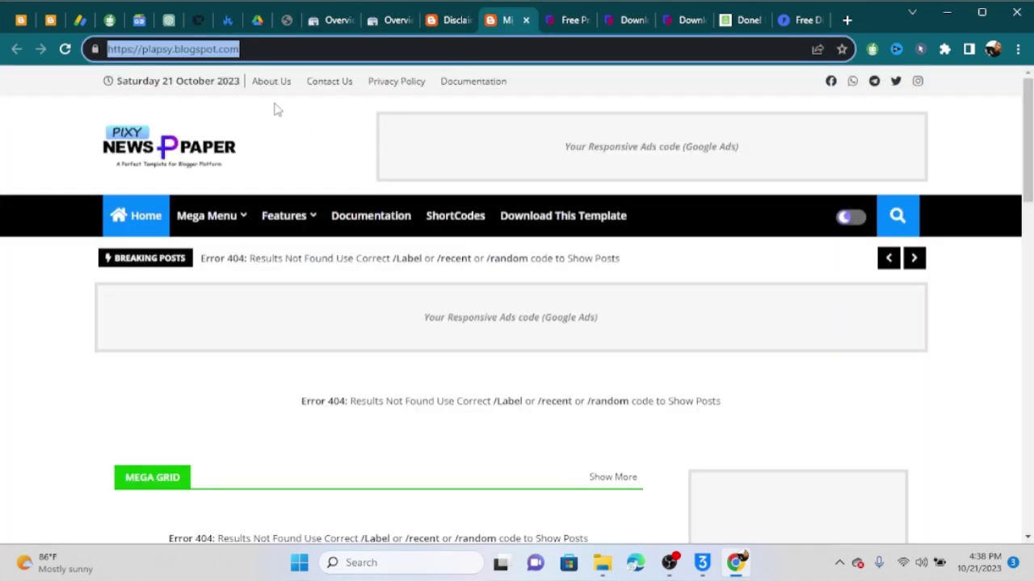
right_click(212, 51)
click(285, 150)
click(320, 28)
click(580, 383)
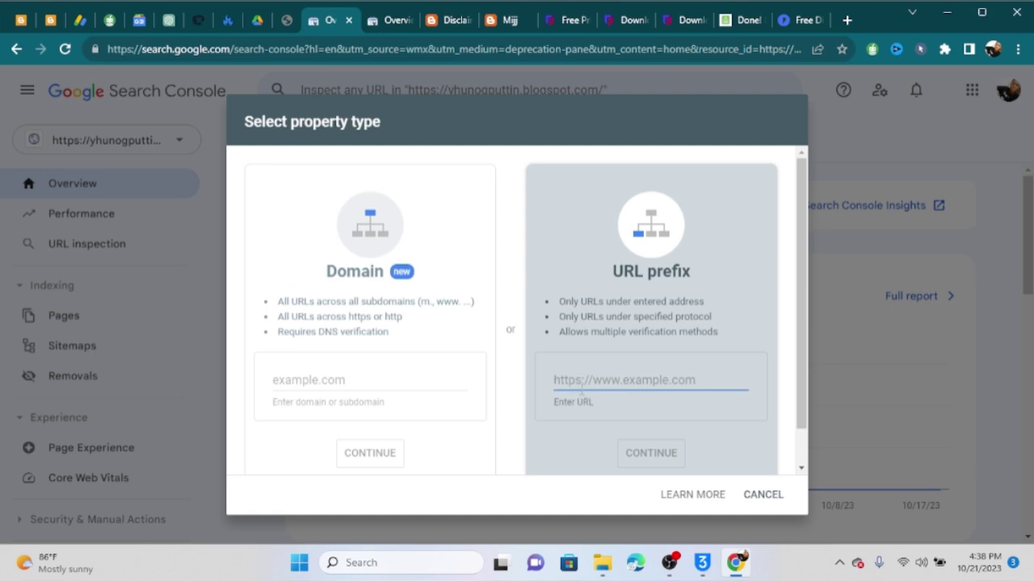
key(ctrl+v)
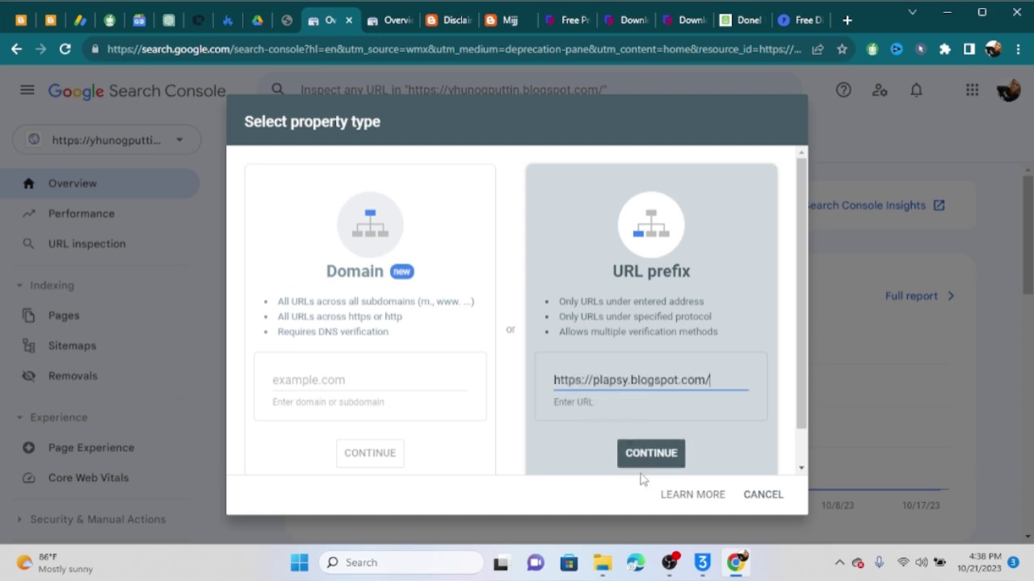
click(639, 456)
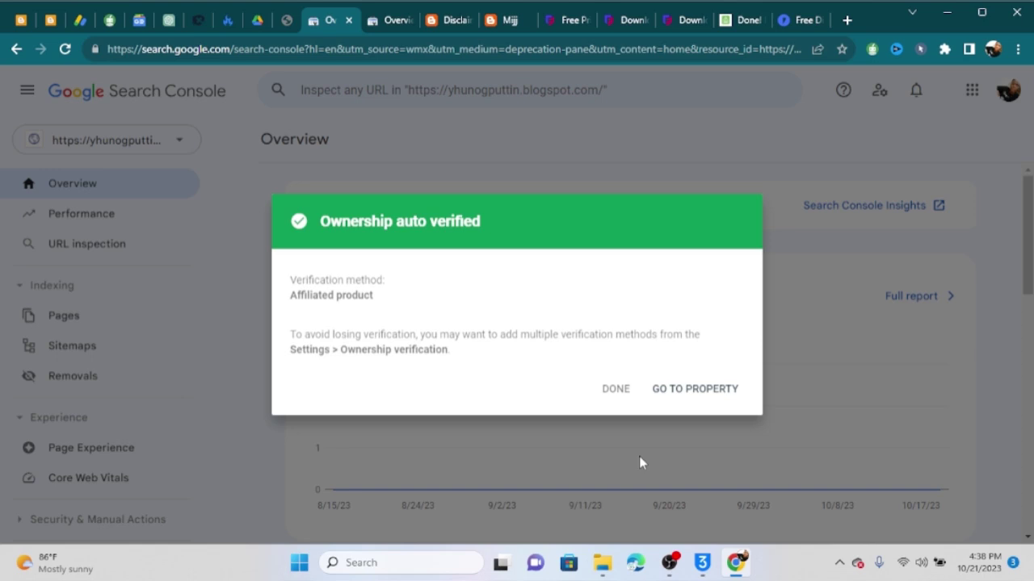
click(677, 390)
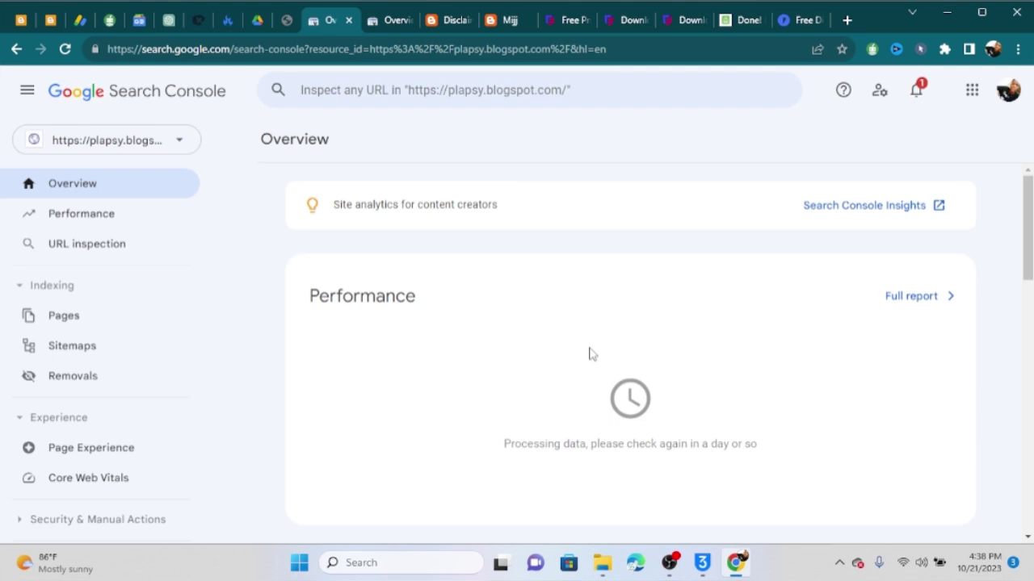
Look over the plapsy.blogspot.com property's overview and read its notification about getting started with Search Console
scroll(1028, 239, down, 6)
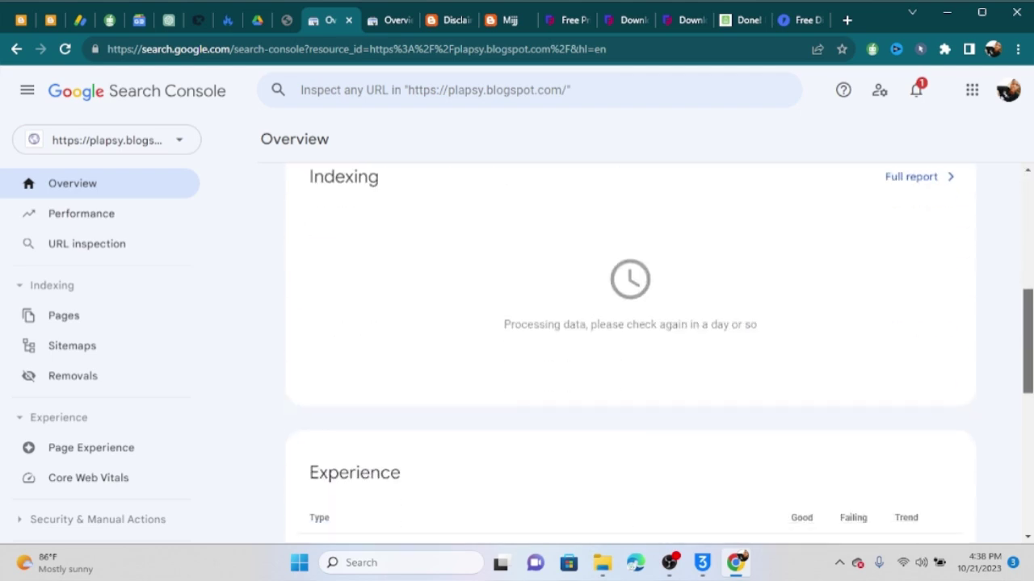
scroll(1028, 239, up, 6)
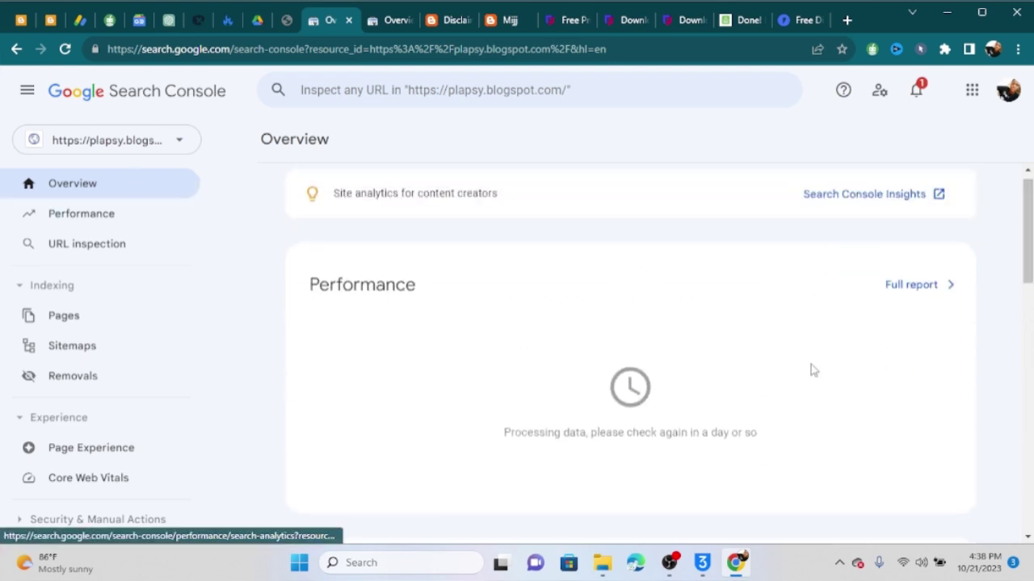
click(916, 90)
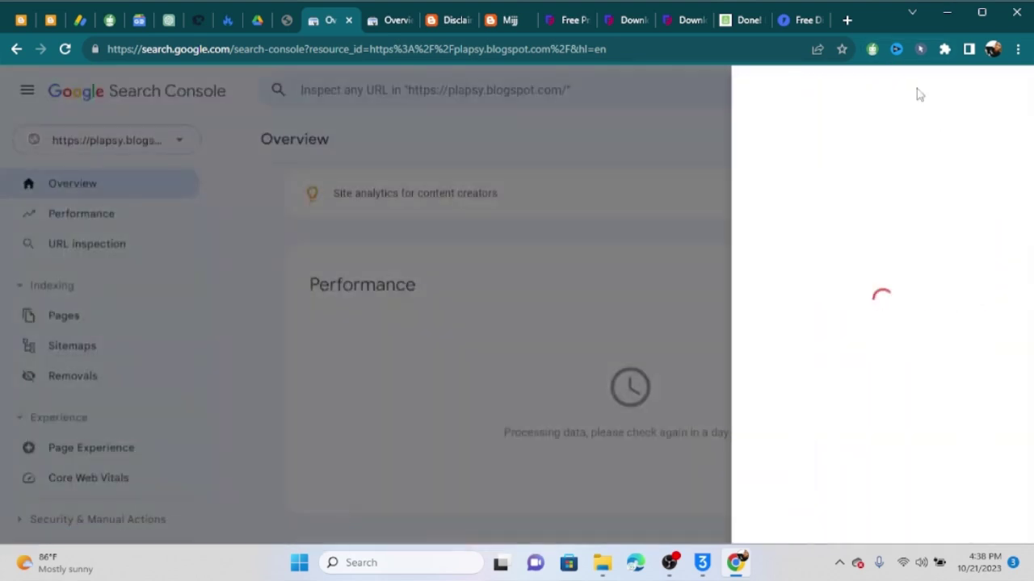
click(870, 255)
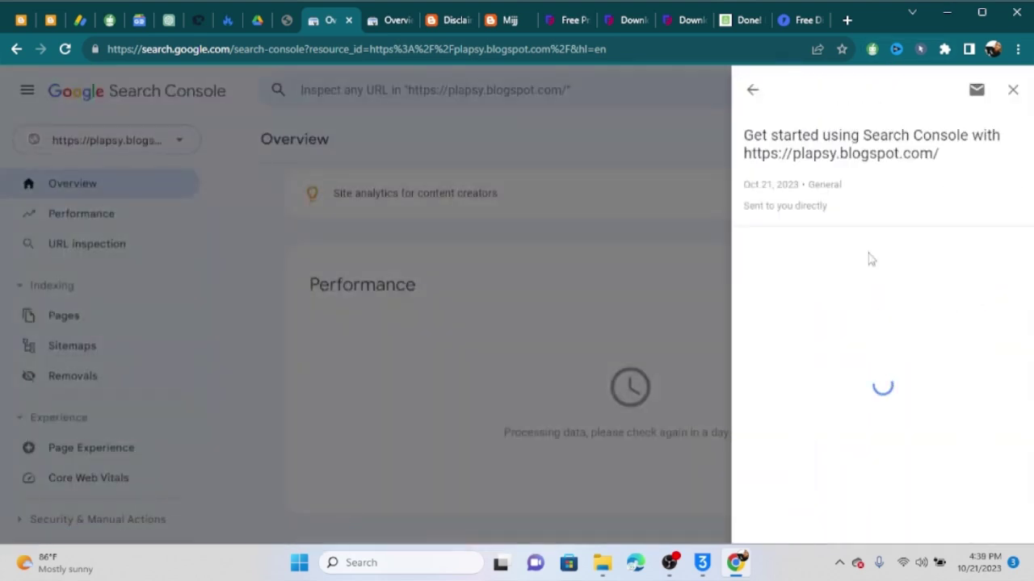
scroll(870, 257, down, 7)
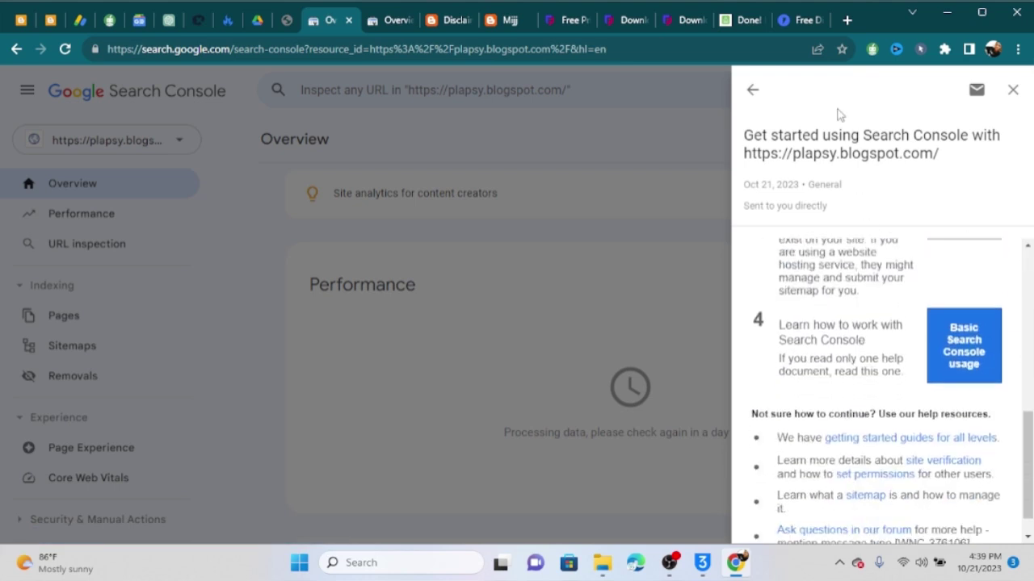
click(1012, 90)
scroll(701, 222, down, 3)
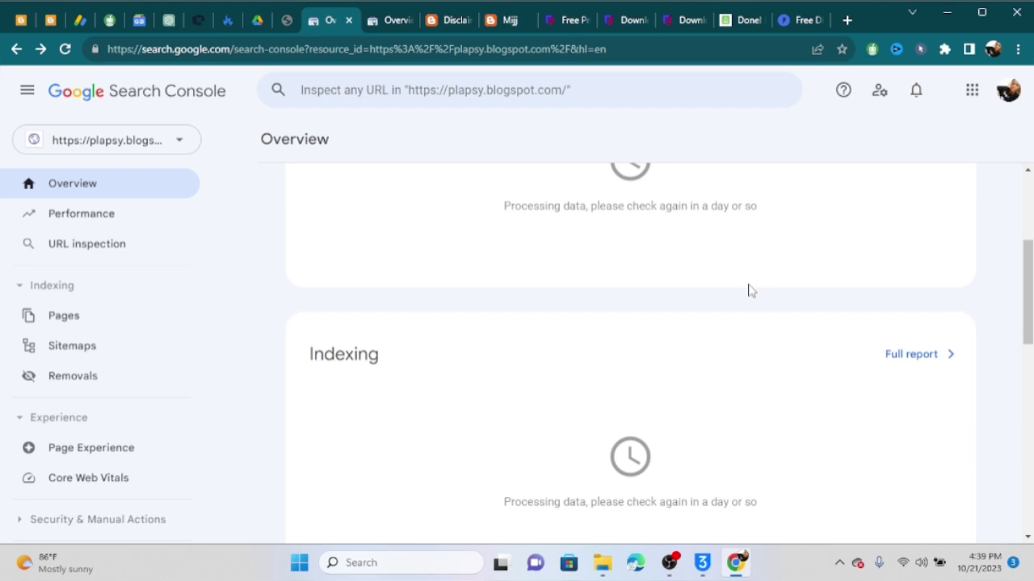
scroll(708, 364, up, 5)
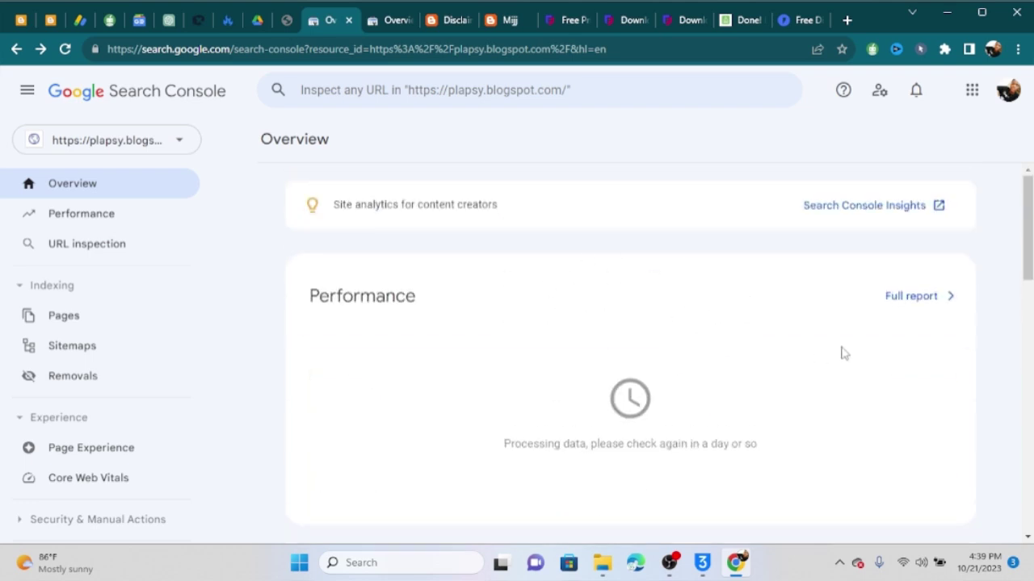
Switch Search Console to the ghanaarena.blogspot.com property and view the Mijj blog's Posts page in Blogger
click(187, 142)
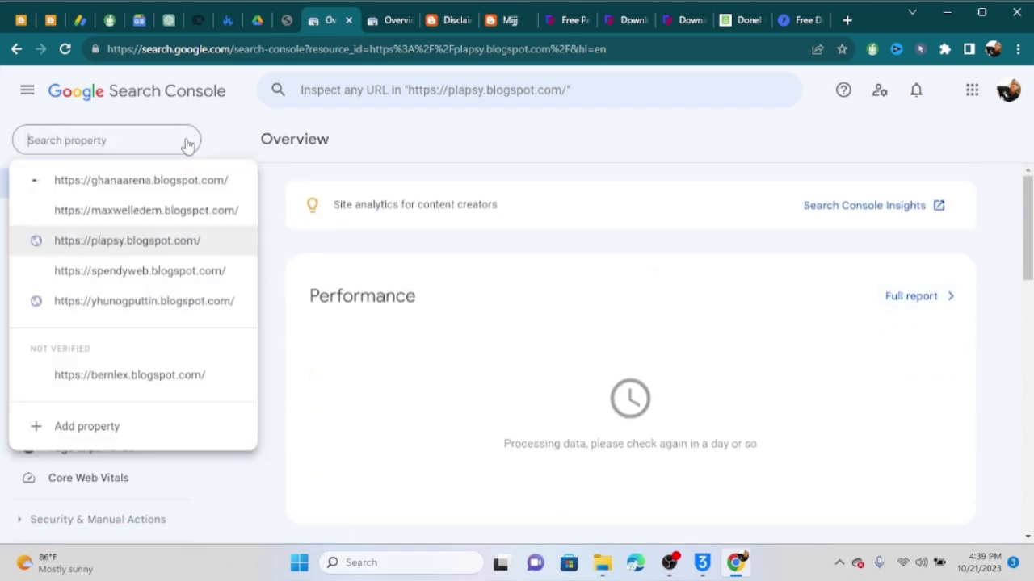
click(147, 195)
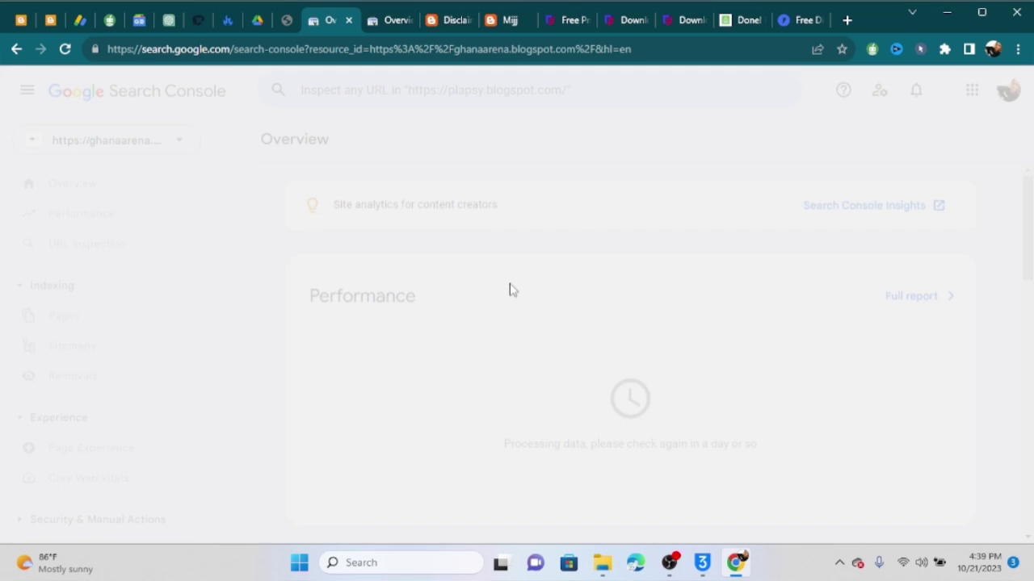
key(ctrl+2)
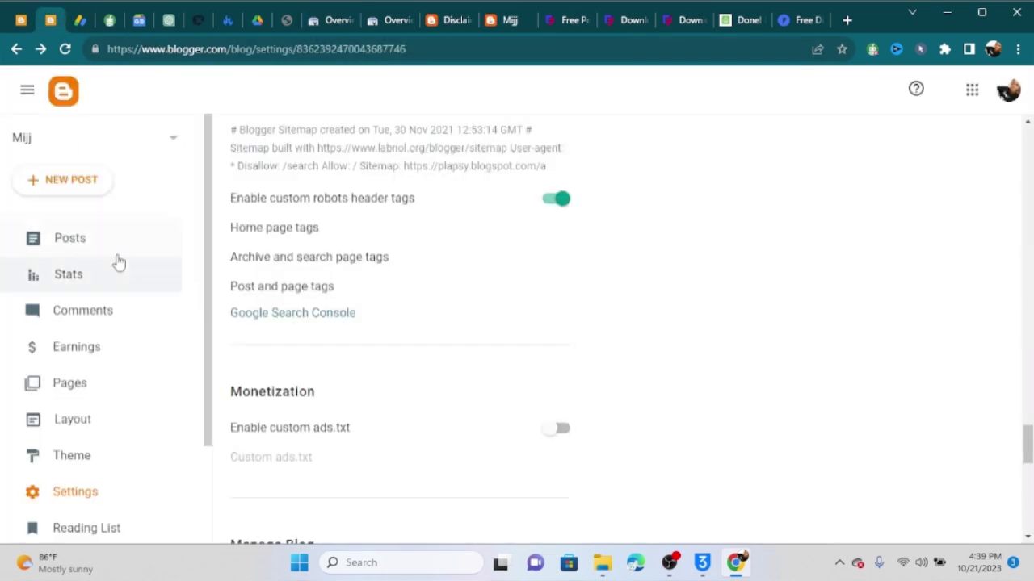
click(85, 255)
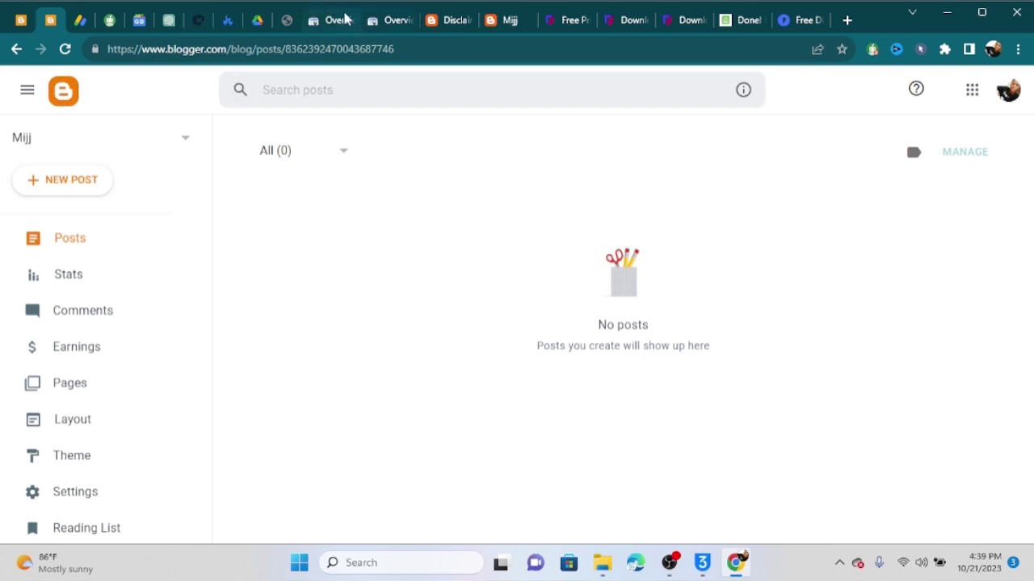
Examine the ghanaarena.blogspot.com overview in Search Console, covering its web search clicks, Indexing and Experience sections
click(339, 18)
scroll(443, 280, down, 2)
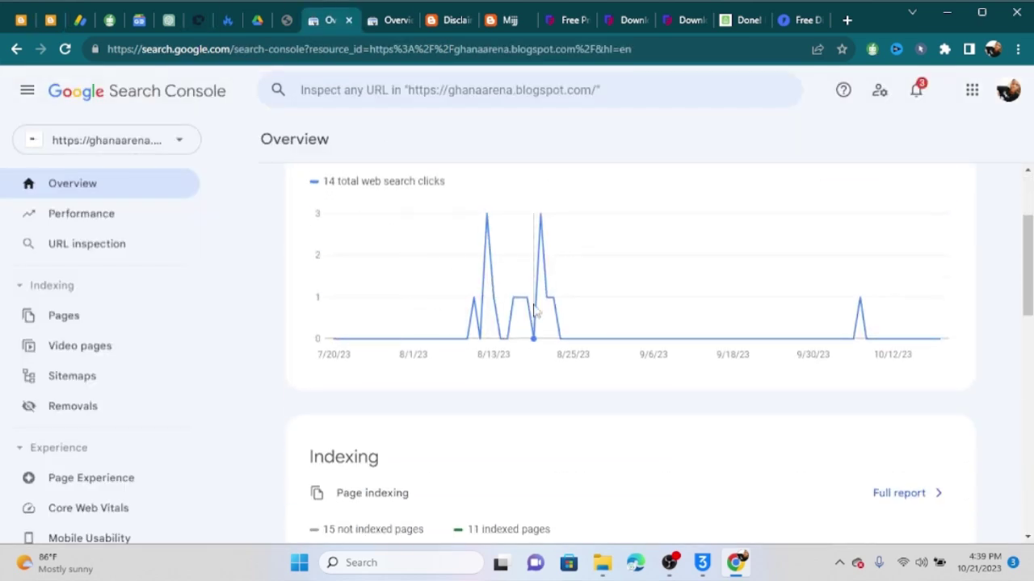
scroll(485, 258, up, 1)
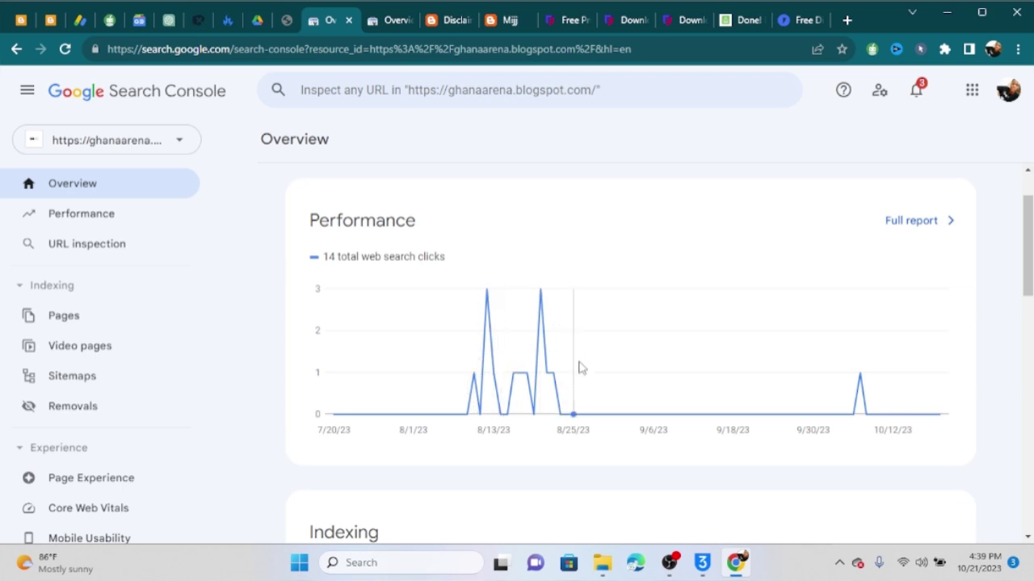
drag(463, 278, 295, 266)
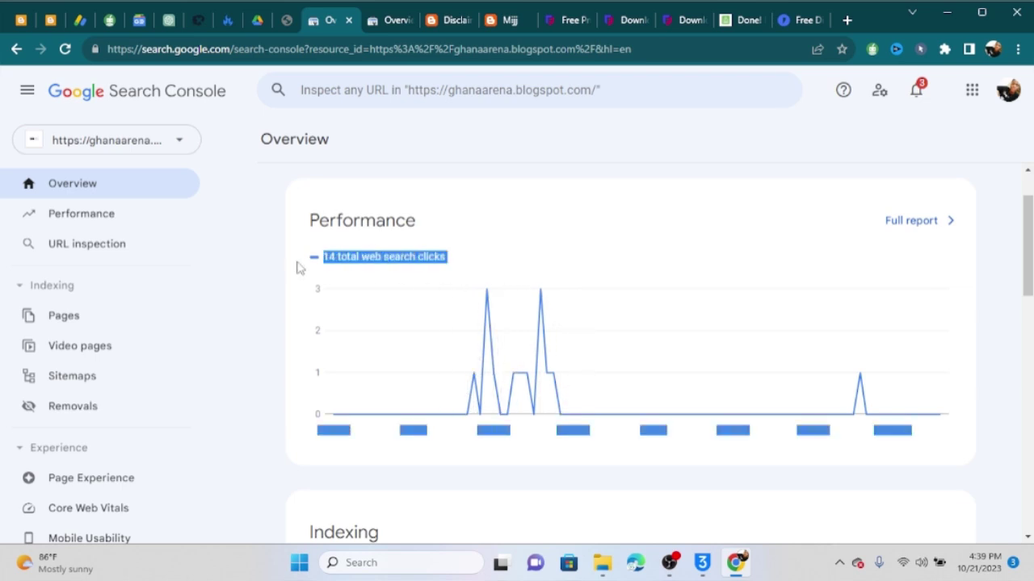
click(574, 266)
scroll(563, 383, down, 5)
scroll(549, 331, down, 5)
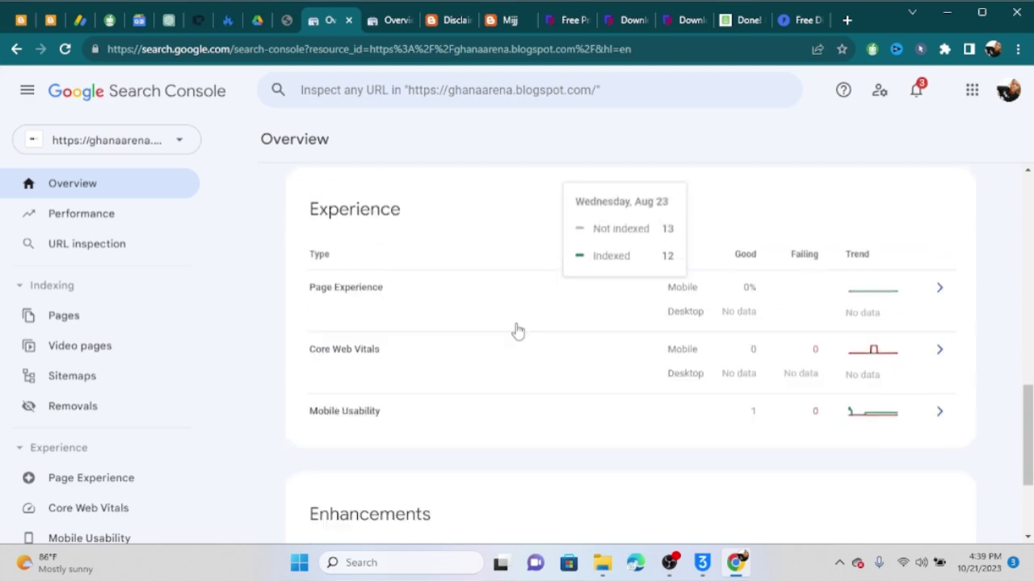
click(670, 566)
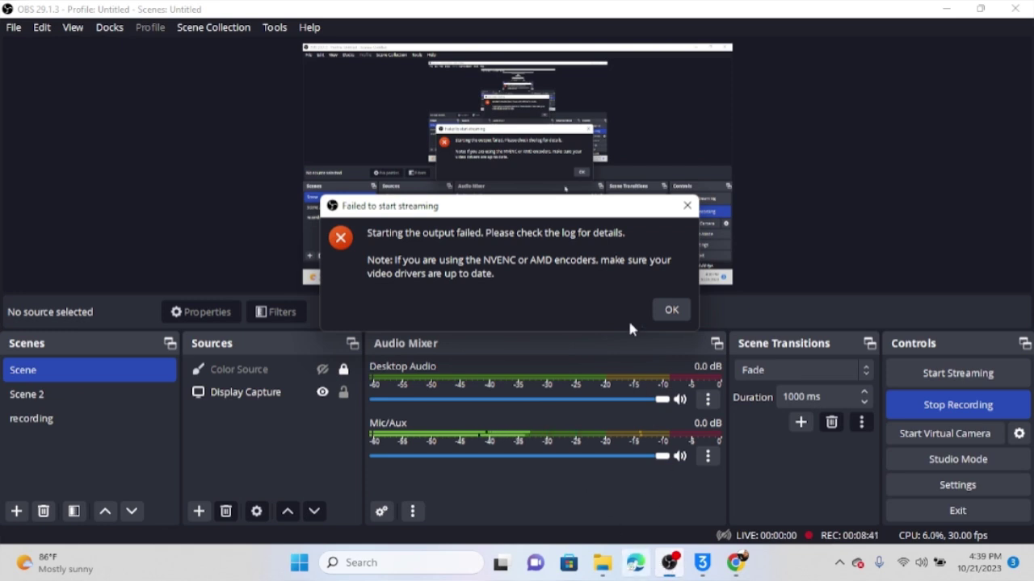
click(670, 311)
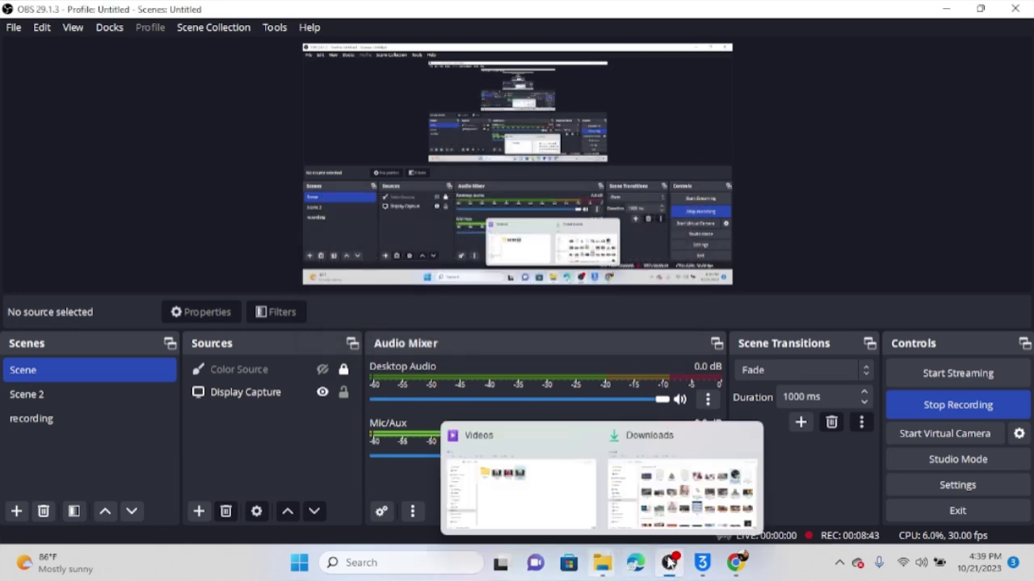
click(944, 9)
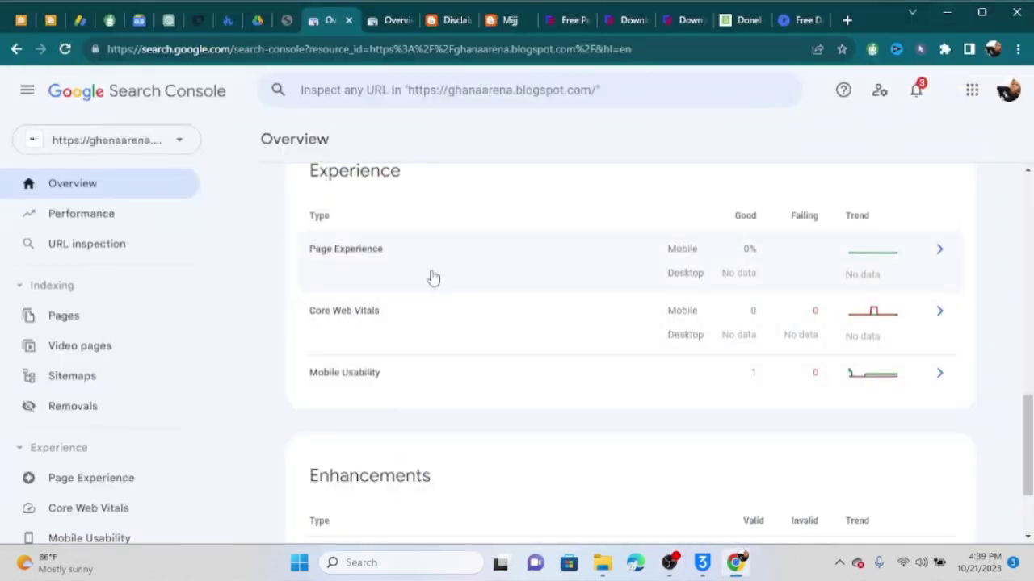
Check the Enhancements section of the ghanaarena.blogspot.com overview and return to the Mijj blog's Posts page in Blogger
scroll(433, 283, down, 2)
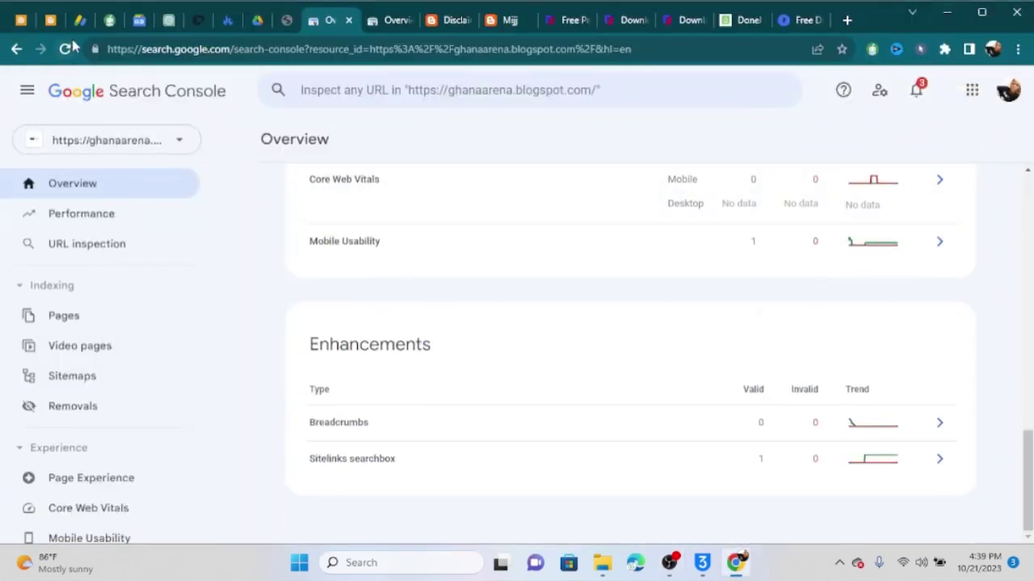
click(50, 21)
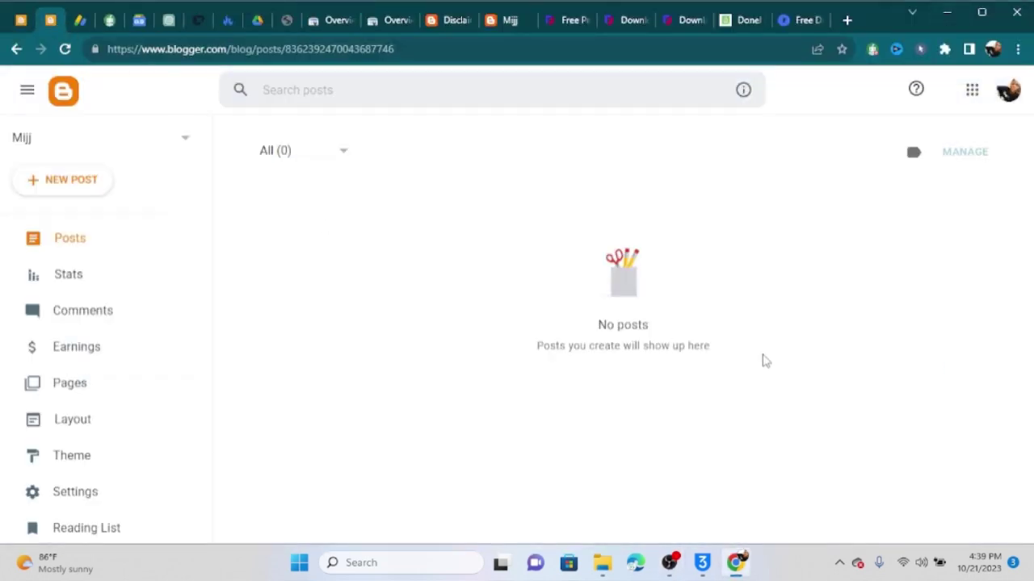